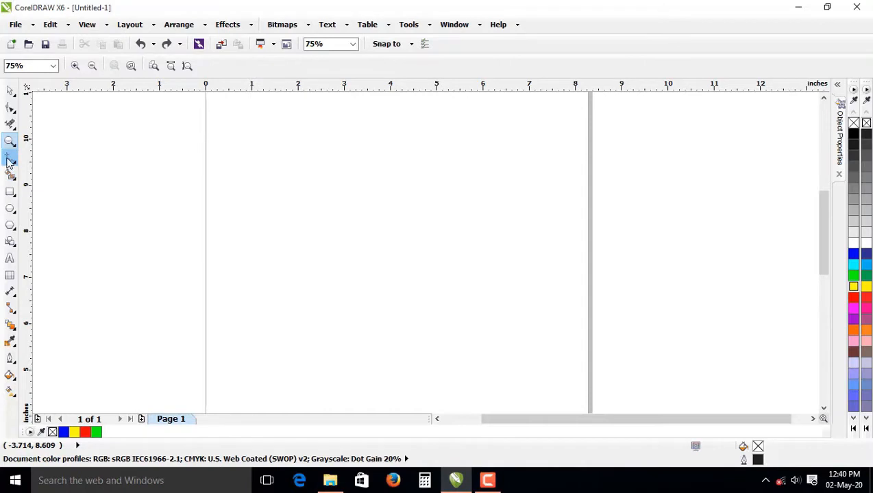
Step: Draw a wavy Freehand curve about 8.8 in wide and 3.3 in high across the upper part of the page
{"action": "left_click", "coordinate": [10, 157]}
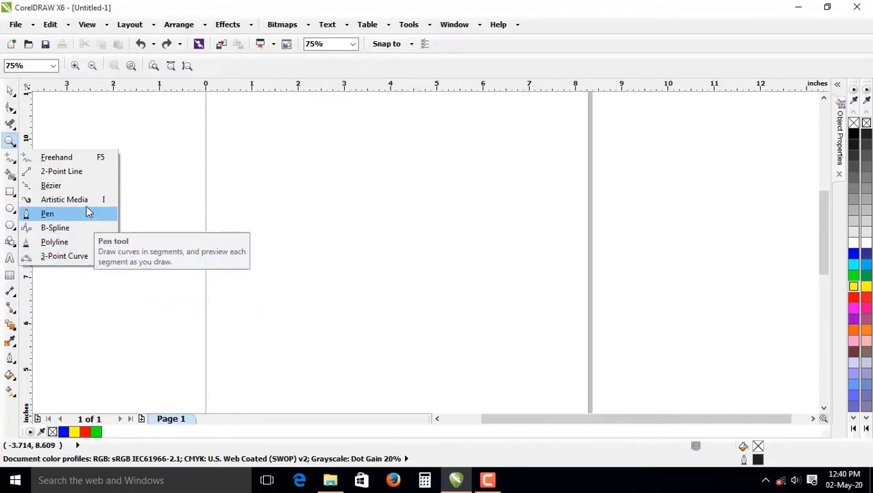
{"action": "left_click", "coordinate": [69, 158]}
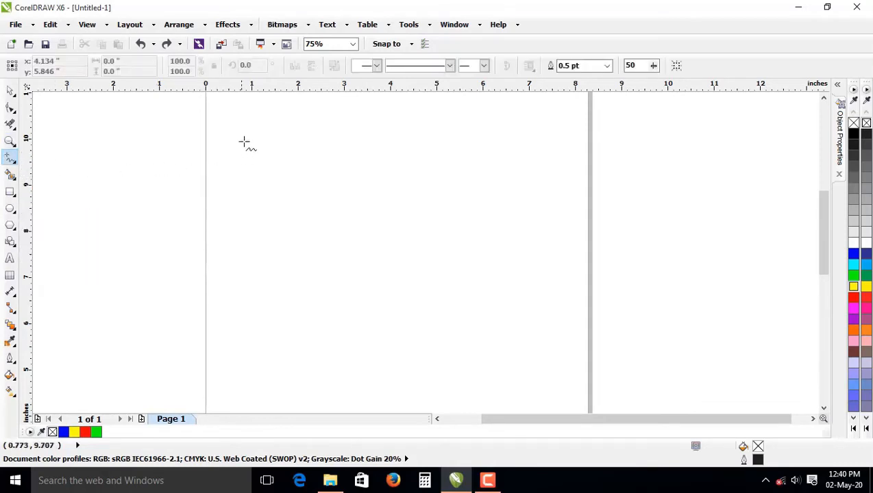
{"action": "mouse_move", "coordinate": [244, 141]}
{"action": "left_mouse_down"}
{"action": "mouse_move", "coordinate": [237, 261]}
{"action": "mouse_move", "coordinate": [340, 254]}
{"action": "mouse_move", "coordinate": [328, 167]}
{"action": "mouse_move", "coordinate": [342, 163]}
{"action": "mouse_move", "coordinate": [379, 249]}
{"action": "mouse_move", "coordinate": [460, 283]}
{"action": "mouse_move", "coordinate": [465, 147]}
{"action": "mouse_move", "coordinate": [540, 188]}
{"action": "mouse_move", "coordinate": [589, 254]}
{"action": "mouse_move", "coordinate": [626, 187]}
{"action": "mouse_move", "coordinate": [611, 168]}
{"action": "left_mouse_up"}
{"action": "scroll", "coordinate": [236, 206], "scroll_direction": "down", "scroll_amount": 1}
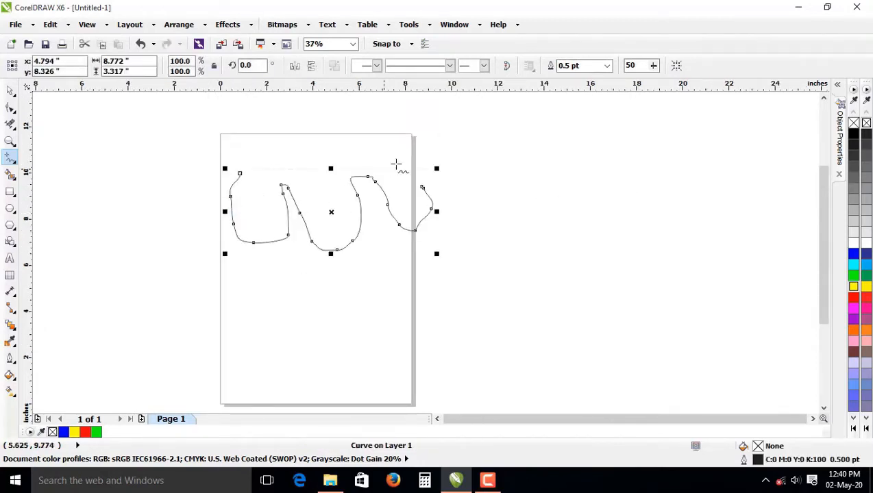
Step: Draw two horizontal straight lines with the Freehand tool beside the page, about 13.7 in long and about 6 in long below it
{"action": "scroll", "coordinate": [606, 204], "scroll_direction": "up", "scroll_amount": 1}
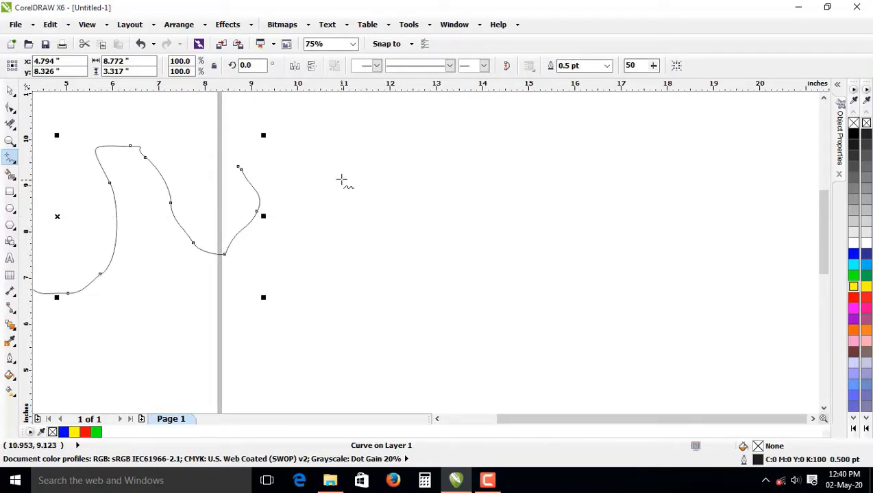
{"action": "left_click", "coordinate": [329, 158]}
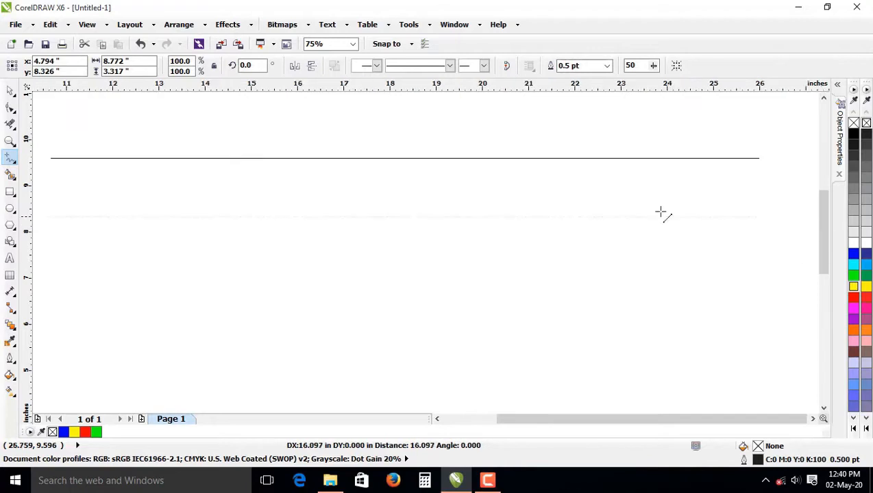
{"action": "left_click", "coordinate": [683, 184]}
{"action": "scroll", "coordinate": [425, 185], "scroll_direction": "down", "scroll_amount": 1}
{"action": "scroll", "coordinate": [361, 197], "scroll_direction": "up", "scroll_amount": 1}
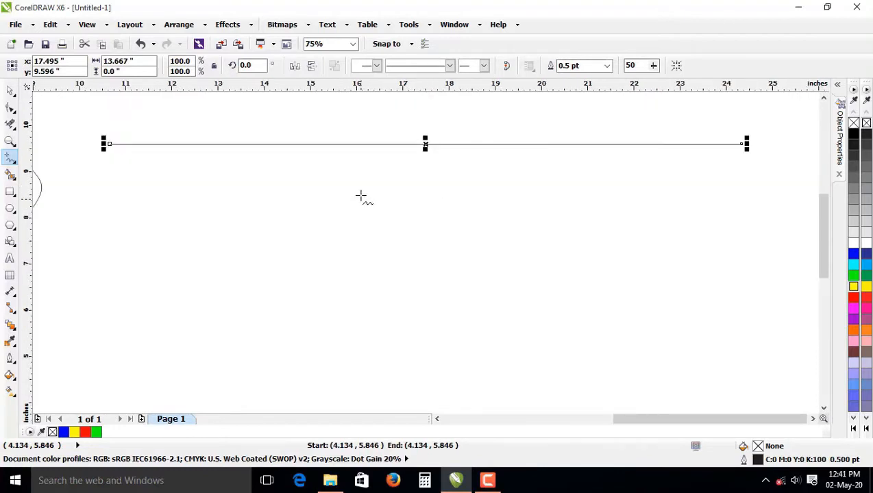
{"action": "left_click", "coordinate": [275, 193]}
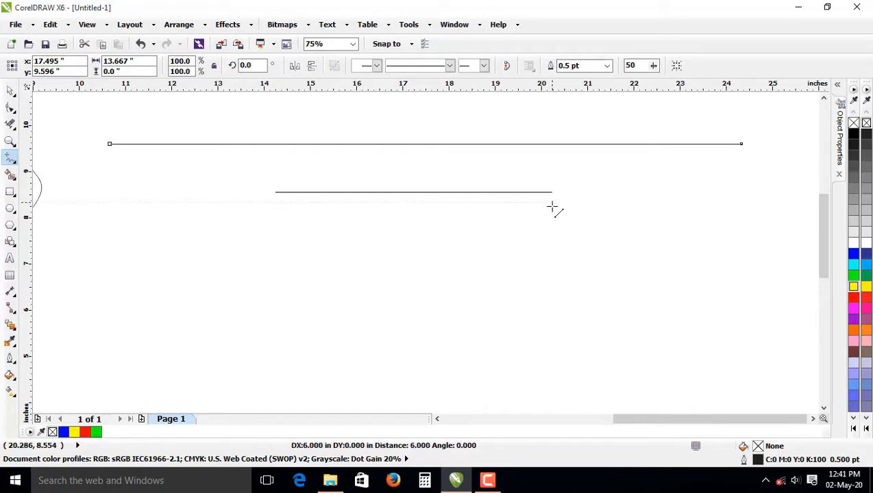
{"action": "left_click", "coordinate": [553, 206]}
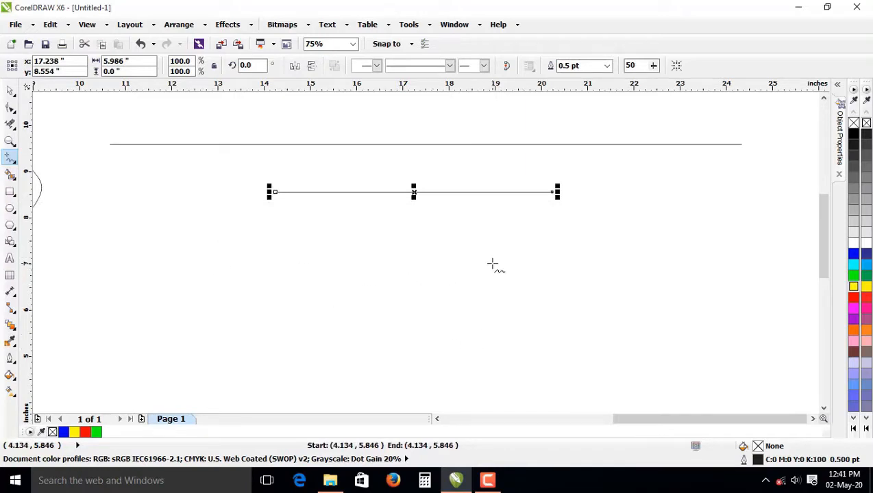
Step: Draw a downward-sloping straight line about 7.1 in wide and 1.9 in high beneath the two horizontal lines
{"action": "left_click", "coordinate": [269, 231]}
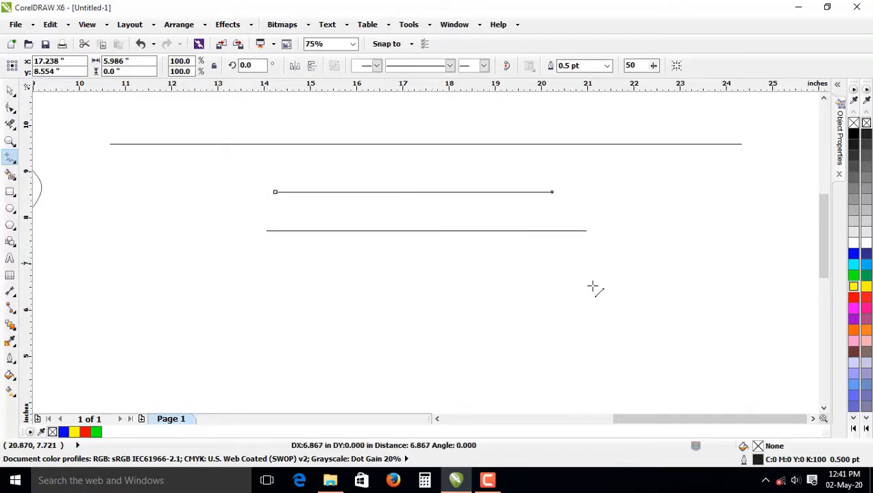
{"action": "left_click", "coordinate": [593, 318]}
{"action": "scroll", "coordinate": [371, 317], "scroll_direction": "down", "scroll_amount": 1}
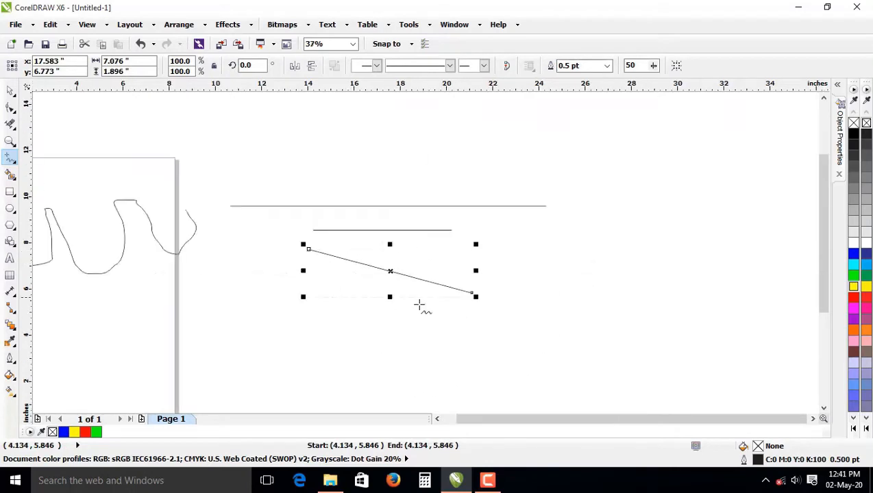
Step: Draw a vertical line about 6.4 in long past the ends of the horizontal lines, and a 45-degree diagonal about 5.6 in wide beside it
{"action": "left_click", "coordinate": [556, 129]}
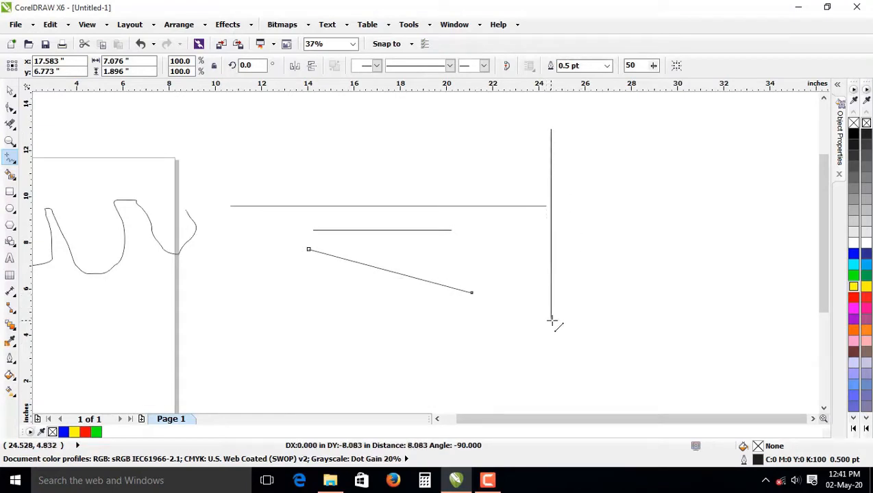
{"action": "left_click", "coordinate": [564, 281]}
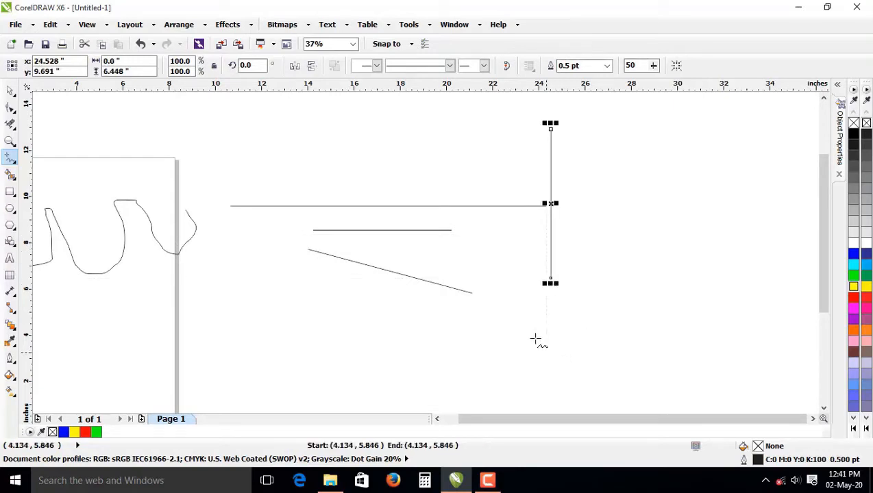
{"action": "left_click", "coordinate": [607, 205]}
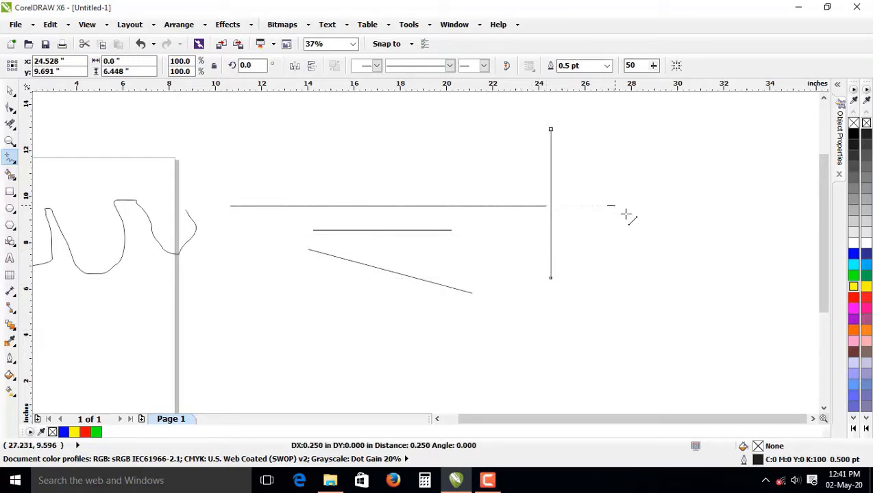
{"action": "left_click", "coordinate": [737, 336]}
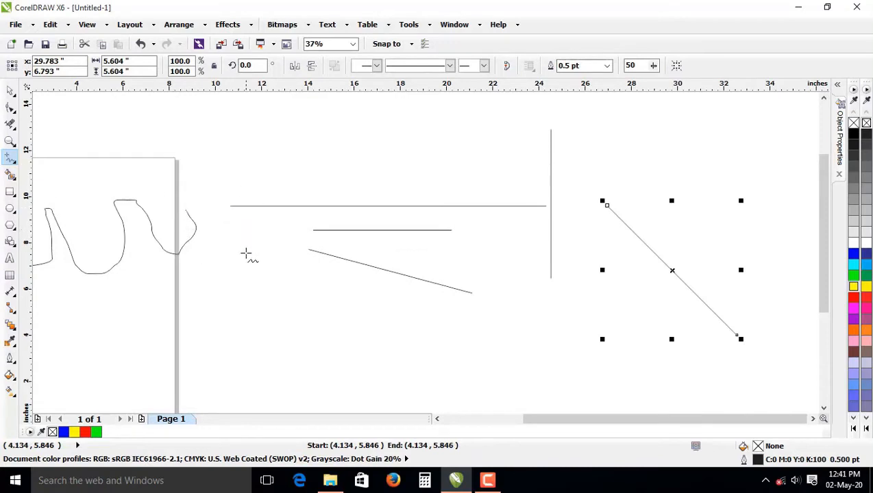
Step: Draw a looping Freehand curve about 20 in wide and 11.9 in high around and below the straight lines
{"action": "mouse_move", "coordinate": [247, 251]}
{"action": "left_mouse_down"}
{"action": "mouse_move", "coordinate": [258, 324]}
{"action": "mouse_move", "coordinate": [343, 343]}
{"action": "mouse_move", "coordinate": [352, 293]}
{"action": "mouse_move", "coordinate": [314, 342]}
{"action": "mouse_move", "coordinate": [499, 355]}
{"action": "mouse_move", "coordinate": [439, 302]}
{"action": "mouse_move", "coordinate": [703, 411]}
{"action": "mouse_move", "coordinate": [576, 311]}
{"action": "mouse_move", "coordinate": [516, 338]}
{"action": "mouse_move", "coordinate": [451, 222]}
{"action": "mouse_move", "coordinate": [462, 181]}
{"action": "mouse_move", "coordinate": [438, 218]}
{"action": "left_mouse_up"}
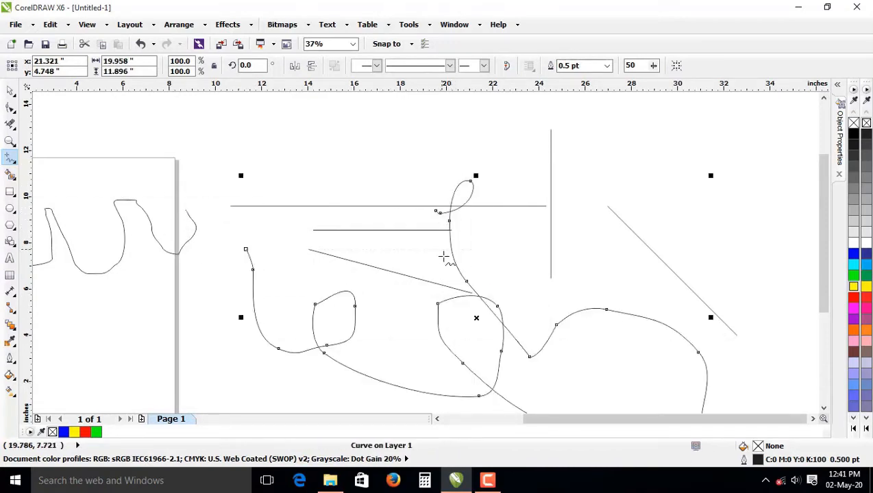
{"action": "scroll", "coordinate": [453, 199], "scroll_direction": "down", "scroll_amount": 4}
{"action": "scroll", "coordinate": [387, 200], "scroll_direction": "up", "scroll_amount": 2}
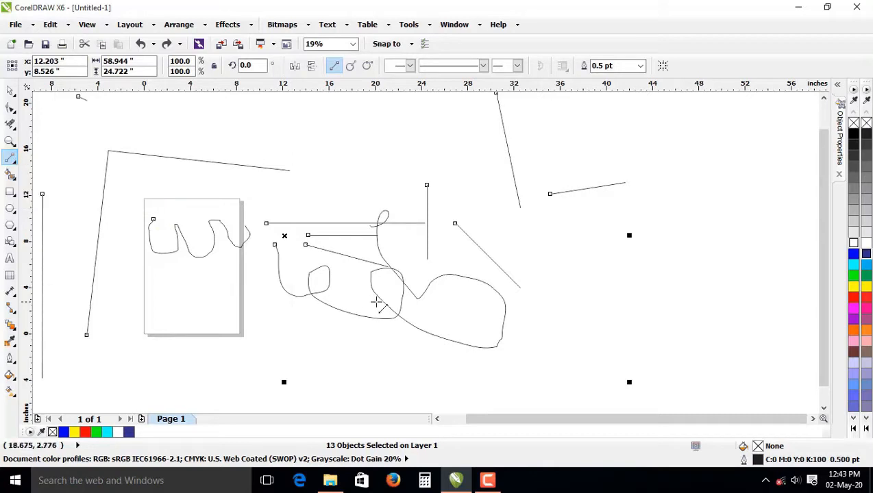
Step: Draw two horizontal 2-Point Lines below the page, about 34.3 in and about 21.7 in long
{"action": "scroll", "coordinate": [583, 195], "scroll_direction": "down", "scroll_amount": 2}
{"action": "scroll", "coordinate": [401, 310], "scroll_direction": "up", "scroll_amount": 2}
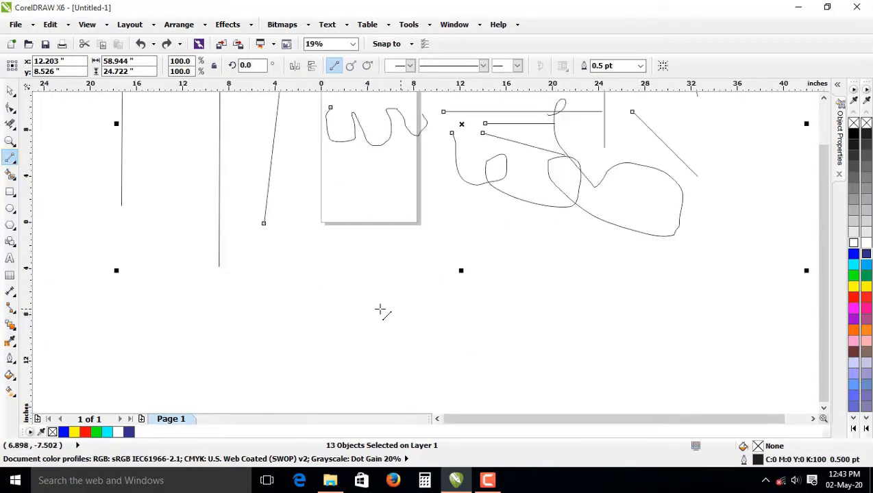
{"action": "left_click_drag", "start_coordinate": [274, 300], "coordinate": [672, 300]}
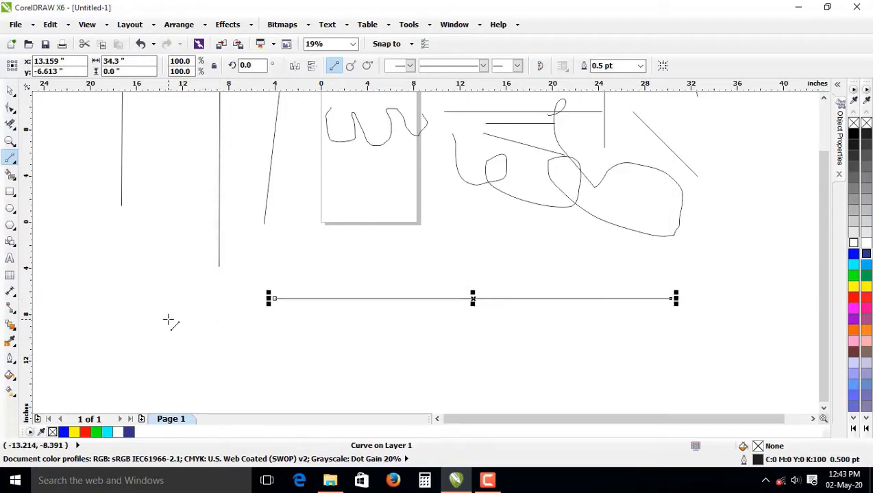
{"action": "left_click_drag", "start_coordinate": [163, 319], "coordinate": [424, 319]}
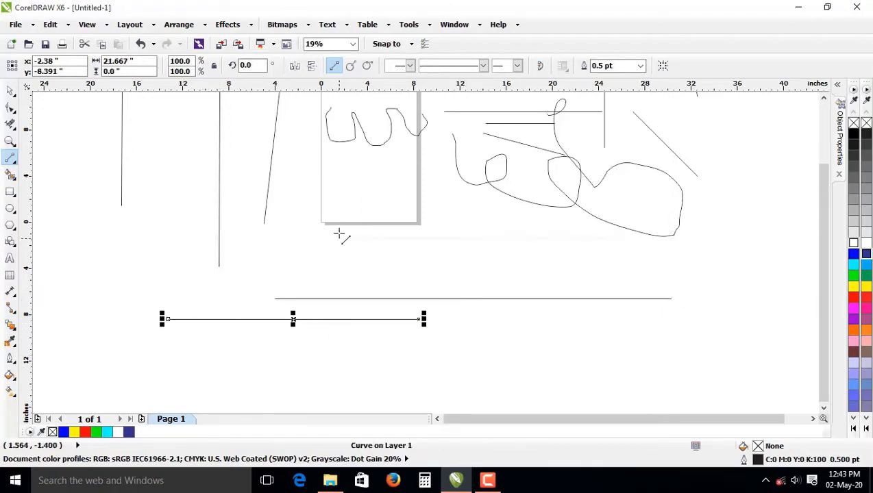
Step: Draw three slanted 2-Point Lines: about 18.8 in wide from inside the page, about 58.5 in wide below it, and a steep one about 19.4 in high
{"action": "left_click_drag", "start_coordinate": [337, 193], "coordinate": [555, 236]}
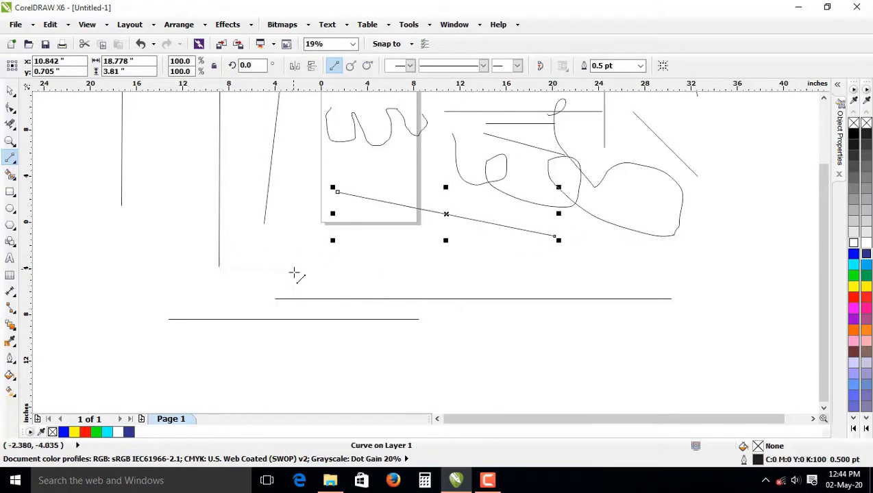
{"action": "mouse_move", "coordinate": [277, 252]}
{"action": "left_mouse_down"}
{"action": "mouse_move", "coordinate": [487, 247]}
{"action": "mouse_move", "coordinate": [522, 237]}
{"action": "mouse_move", "coordinate": [803, 274]}
{"action": "mouse_move", "coordinate": [782, 271]}
{"action": "left_mouse_up"}
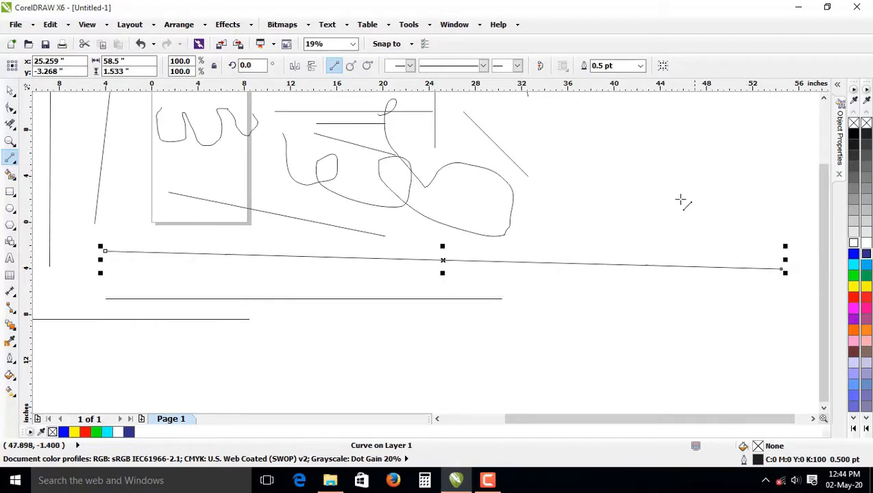
{"action": "mouse_move", "coordinate": [654, 128]}
{"action": "left_mouse_down"}
{"action": "mouse_move", "coordinate": [657, 413]}
{"action": "mouse_move", "coordinate": [664, 333]}
{"action": "mouse_move", "coordinate": [468, 341]}
{"action": "mouse_move", "coordinate": [704, 296]}
{"action": "mouse_move", "coordinate": [612, 314]}
{"action": "left_mouse_up"}
{"action": "scroll", "coordinate": [610, 362], "scroll_direction": "down", "scroll_amount": 2}
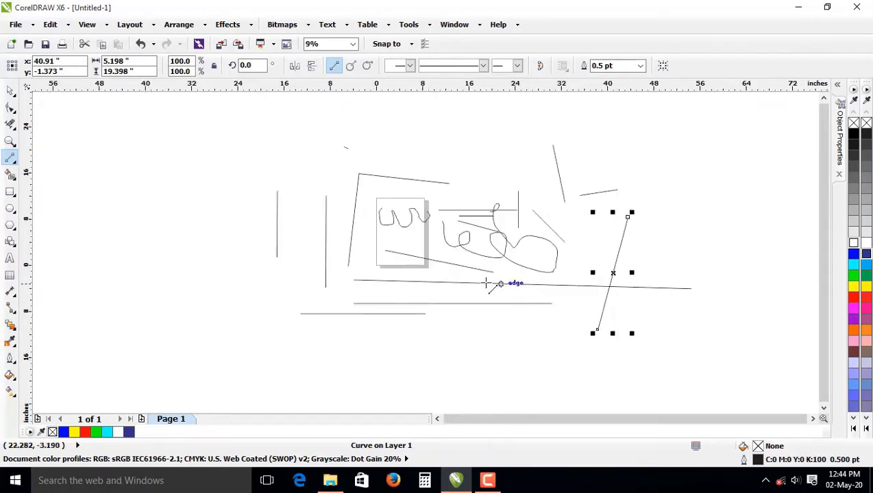
Step: Activate the Bézier tool and clear all the practice lines and curves from the drawing
{"action": "left_click", "coordinate": [11, 158]}
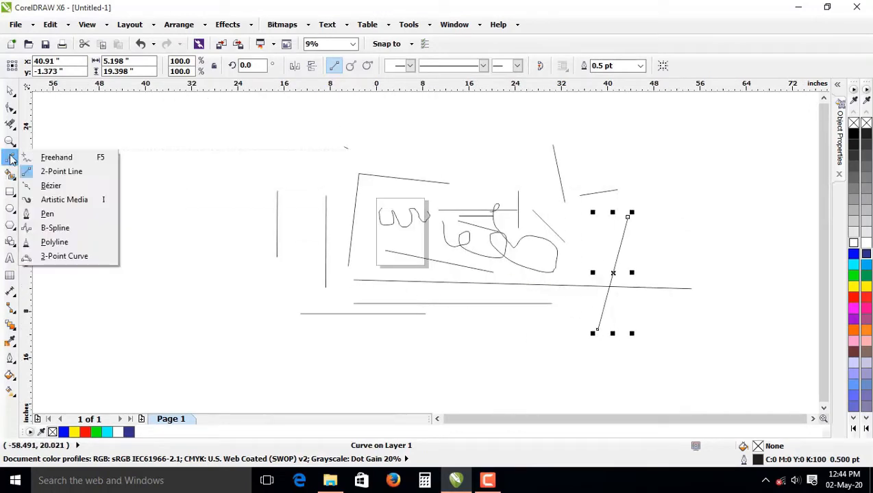
{"action": "left_click", "coordinate": [49, 185]}
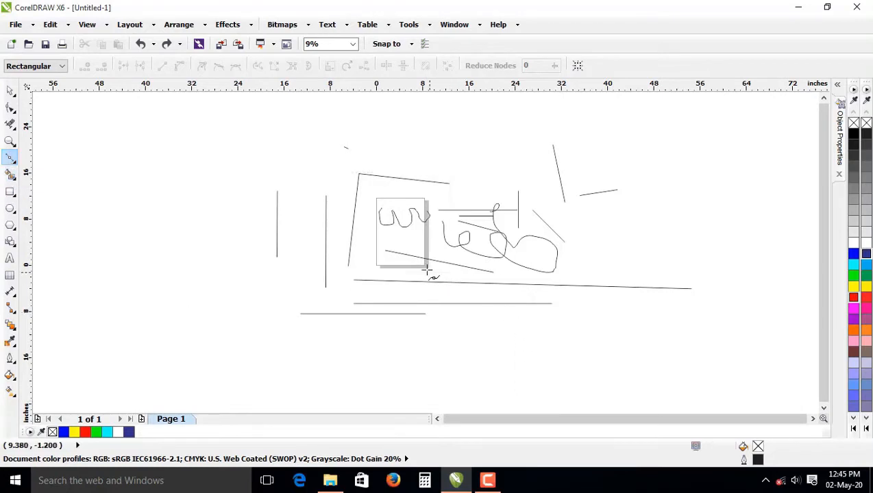
{"action": "left_click", "coordinate": [10, 89]}
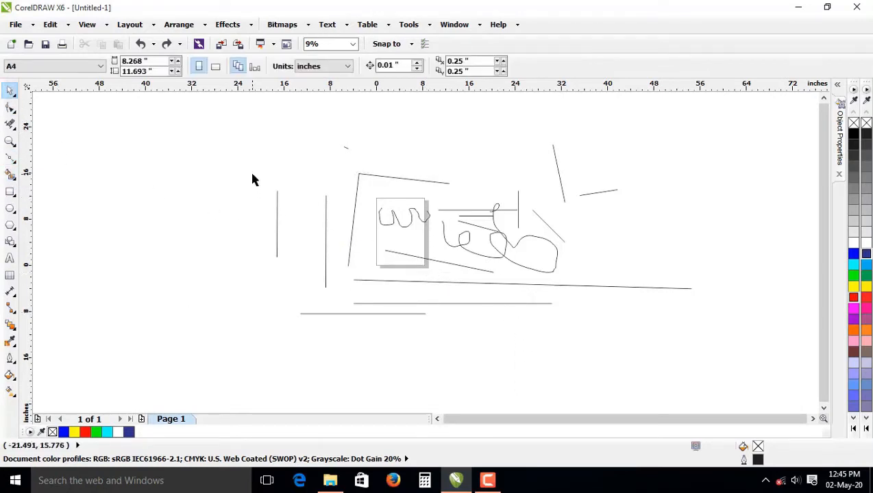
{"action": "left_click_drag", "start_coordinate": [234, 107], "coordinate": [742, 361]}
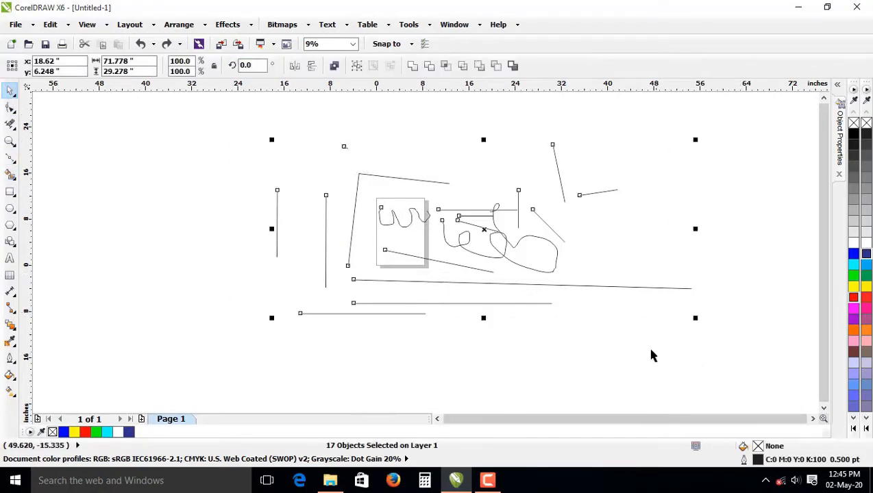
{"action": "key", "text": "Delete"}
Step: Draw a closed wavy shape with the Bézier tool across the page and beyond both its sides, ending on the starting node
{"action": "scroll", "coordinate": [409, 214], "scroll_direction": "up", "scroll_amount": 2}
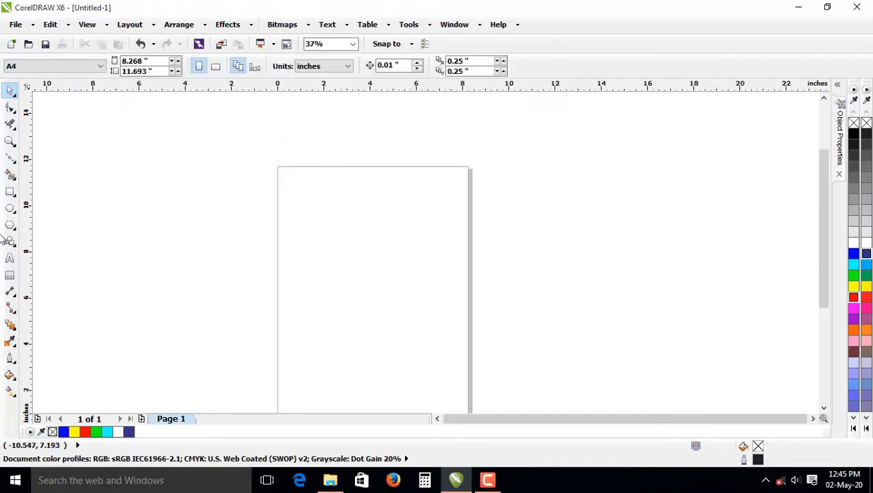
{"action": "left_click", "coordinate": [10, 159]}
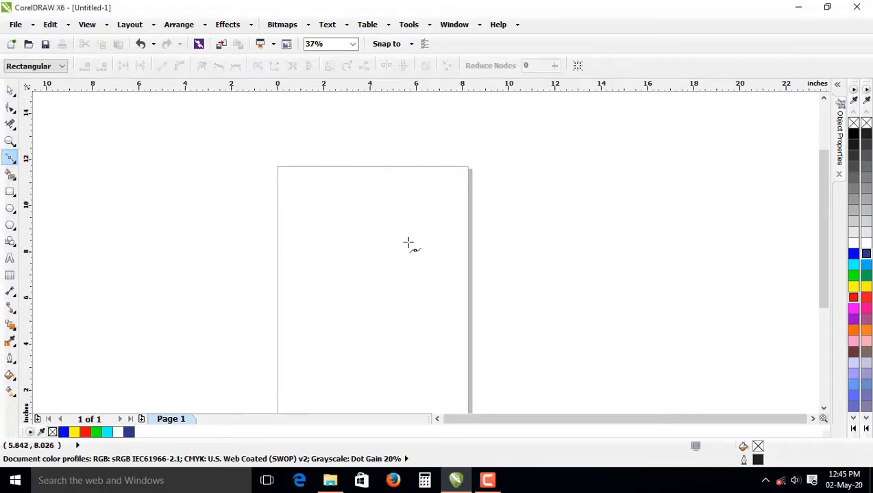
{"action": "left_click_drag", "start_coordinate": [291, 270], "coordinate": [344, 214]}
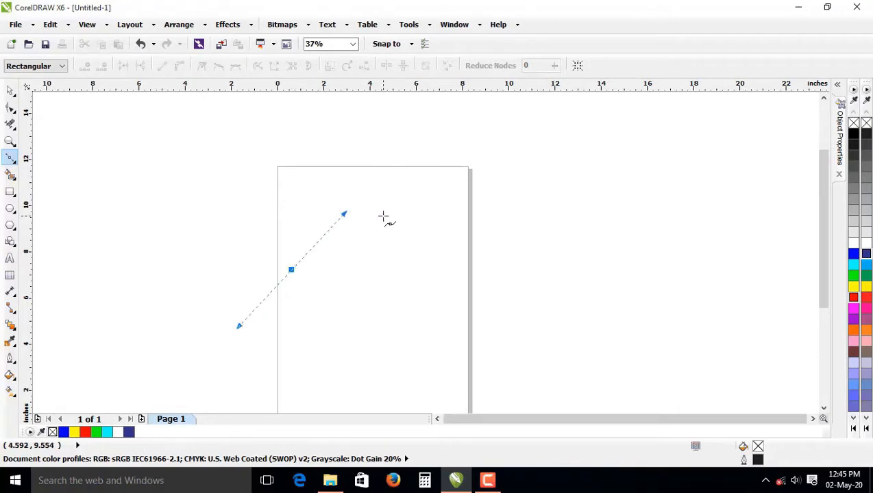
{"action": "left_click_drag", "start_coordinate": [404, 227], "coordinate": [425, 247]}
{"action": "left_click_drag", "start_coordinate": [520, 263], "coordinate": [618, 251]}
{"action": "left_click_drag", "start_coordinate": [592, 286], "coordinate": [455, 358]}
{"action": "left_click", "coordinate": [419, 340]}
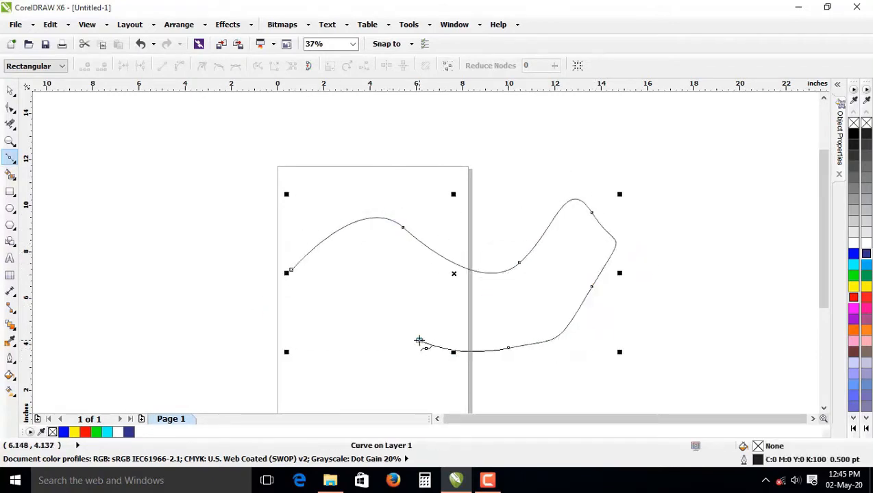
{"action": "left_click_drag", "start_coordinate": [379, 319], "coordinate": [298, 348]}
{"action": "left_click", "coordinate": [223, 283]}
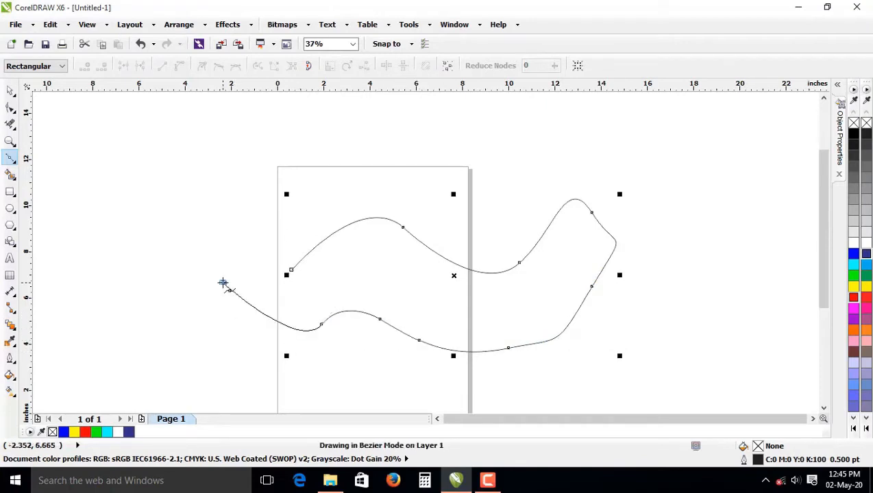
{"action": "left_click", "coordinate": [292, 270]}
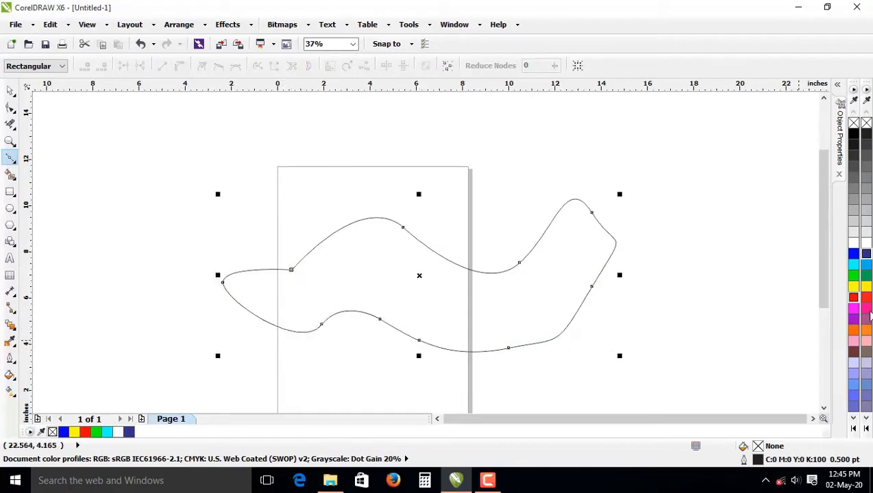
Step: Fill the closed Bézier shape with magenta, and change its fill to blue
{"action": "left_click", "coordinate": [854, 308]}
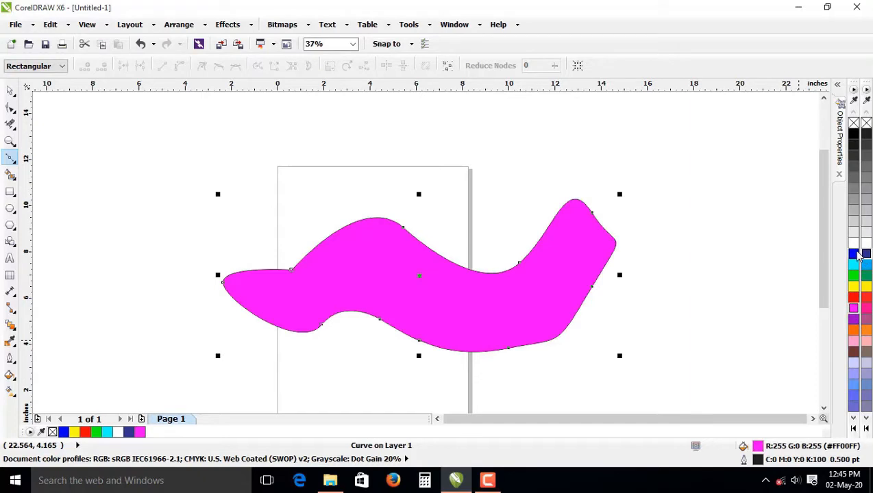
{"action": "left_click", "coordinate": [853, 254]}
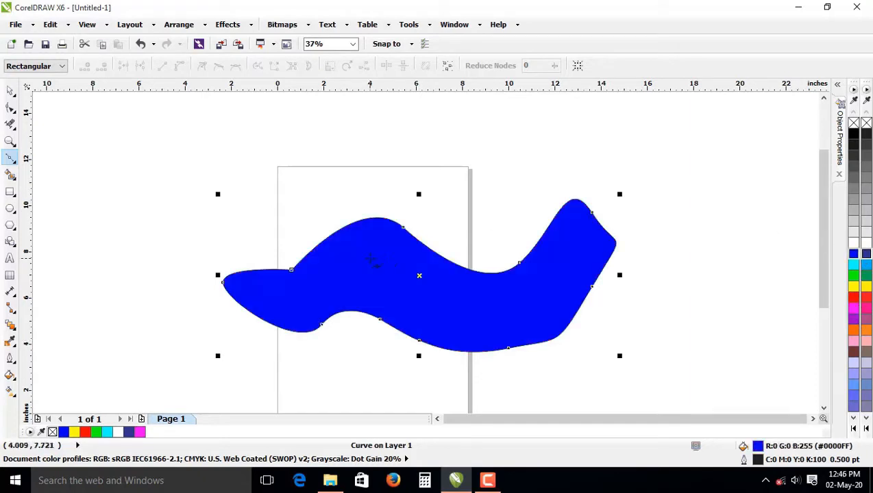
{"action": "scroll", "coordinate": [333, 233], "scroll_direction": "down", "scroll_amount": 1}
{"action": "scroll", "coordinate": [425, 159], "scroll_direction": "up", "scroll_amount": 1}
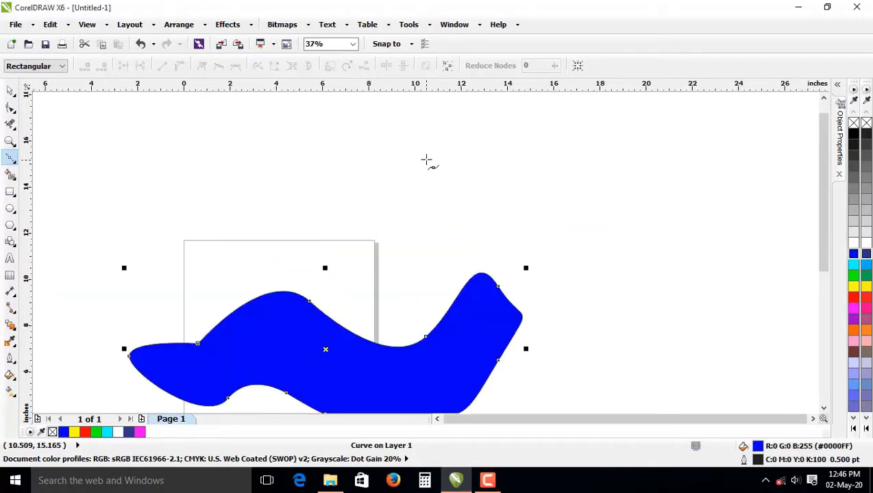
Step: Draw a closed Bézier shape about 8 in wide above the page, with a pointed notch in its upper edge, and fill it green
{"action": "mouse_move", "coordinate": [286, 159]}
{"action": "left_mouse_down"}
{"action": "mouse_move", "coordinate": [306, 120]}
{"action": "mouse_move", "coordinate": [422, 139]}
{"action": "mouse_move", "coordinate": [479, 173]}
{"action": "mouse_move", "coordinate": [418, 210]}
{"action": "mouse_move", "coordinate": [342, 203]}
{"action": "left_mouse_up"}
{"action": "left_click", "coordinate": [334, 200]}
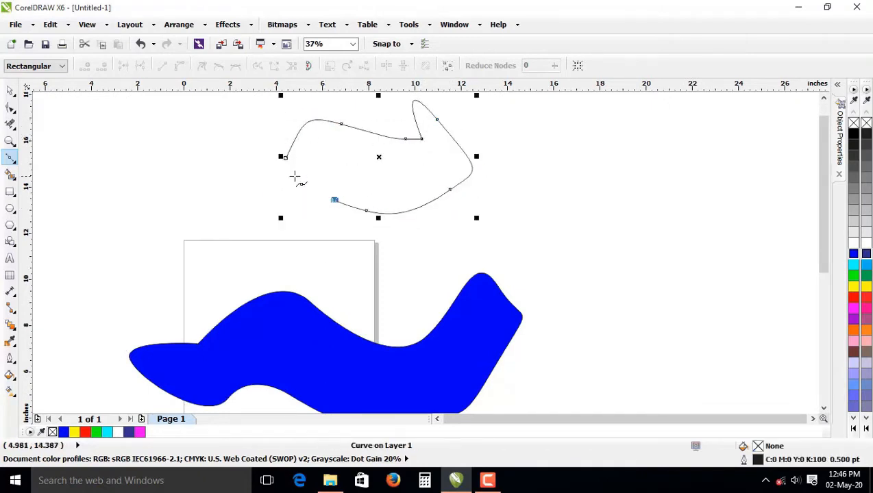
{"action": "left_click_drag", "start_coordinate": [295, 176], "coordinate": [294, 165]}
{"action": "left_click", "coordinate": [287, 159]}
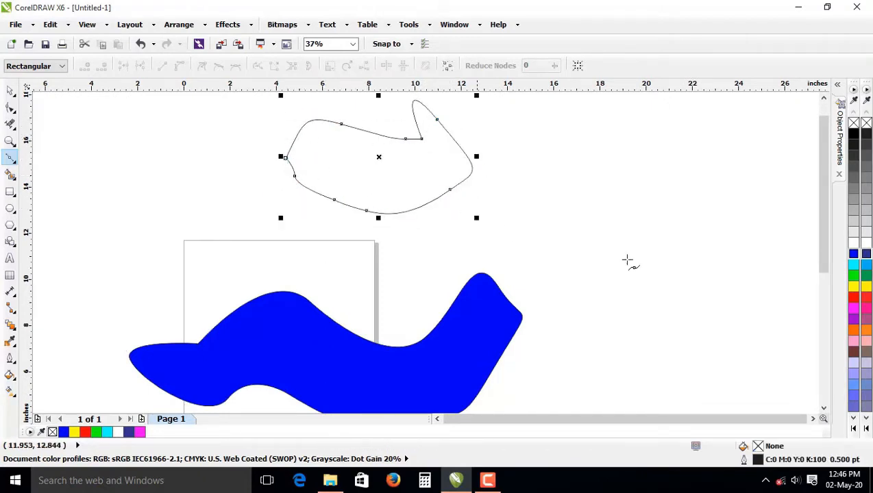
{"action": "left_click", "coordinate": [853, 276]}
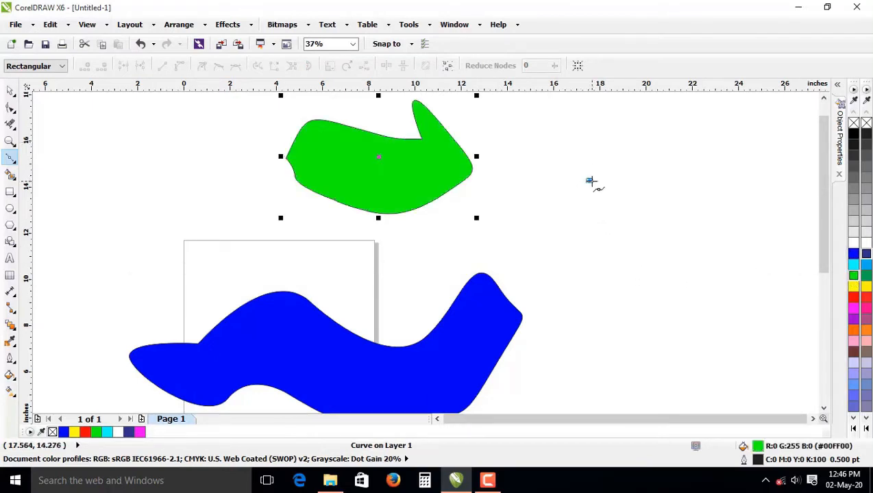
Step: Draw a rounded, notched Bézier curve about 6.5 in wide to the right of the page, bringing it back to its starting node
{"action": "left_click", "coordinate": [589, 180]}
{"action": "left_click", "coordinate": [616, 267]}
{"action": "left_click_drag", "start_coordinate": [603, 296], "coordinate": [680, 347]}
{"action": "left_click_drag", "start_coordinate": [721, 261], "coordinate": [724, 217]}
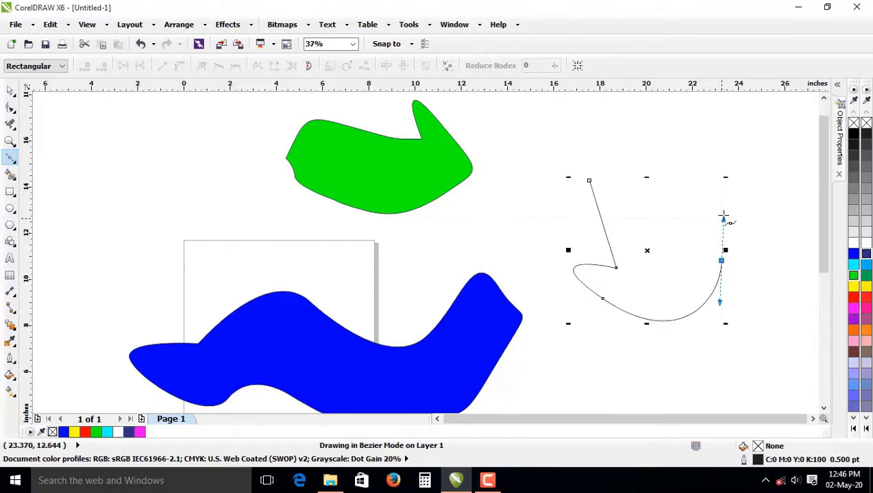
{"action": "left_click_drag", "start_coordinate": [695, 176], "coordinate": [626, 157]}
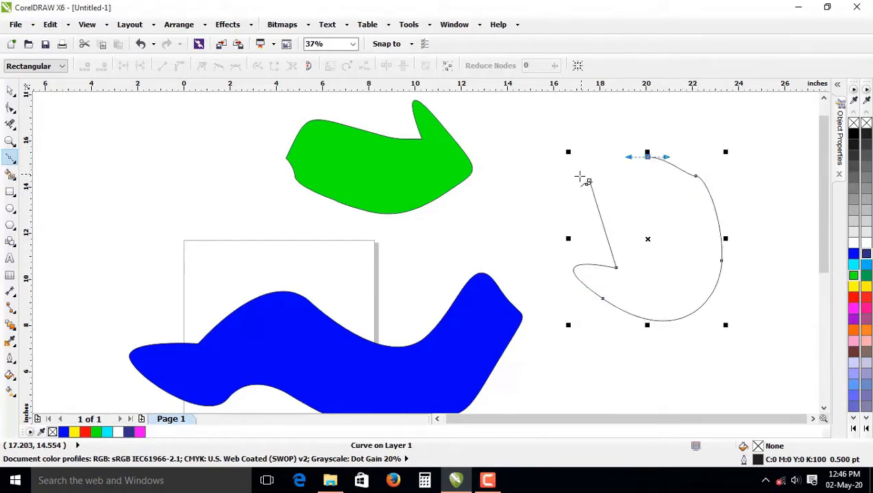
{"action": "left_click", "coordinate": [589, 181]}
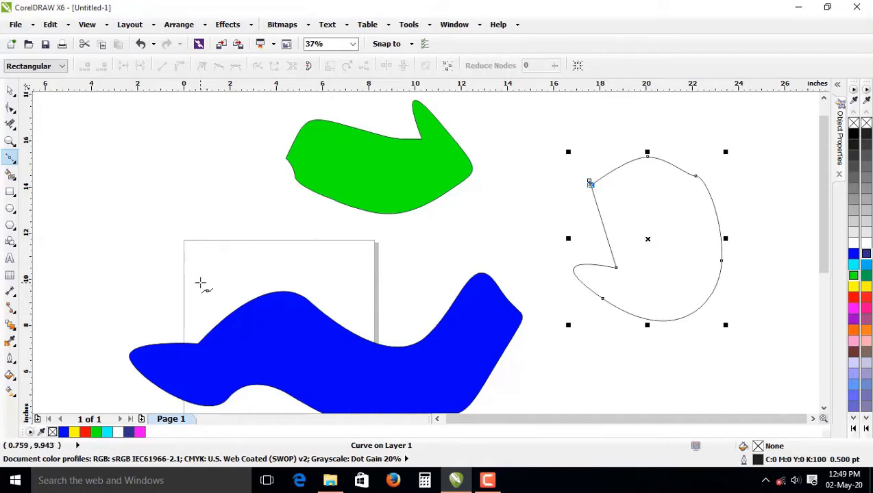
Step: Activate the Artistic Media tool and clear all the Bézier shapes from the drawing
{"action": "left_click", "coordinate": [11, 159]}
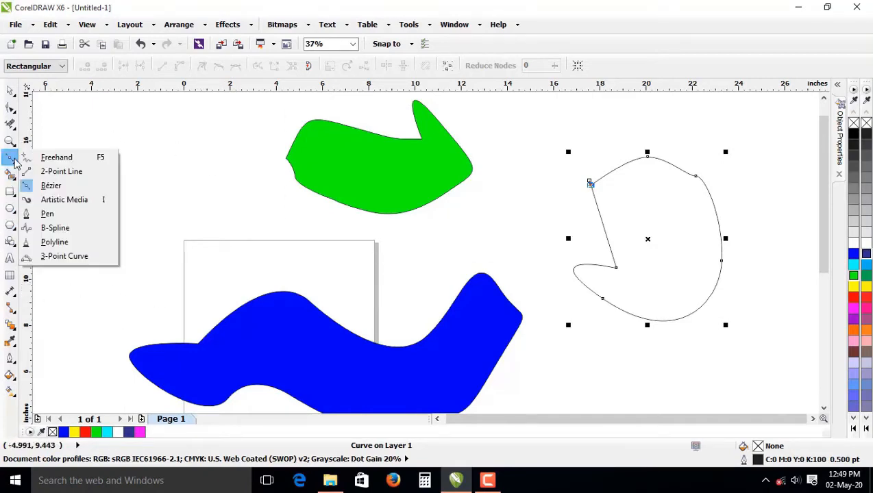
{"action": "left_click", "coordinate": [57, 204]}
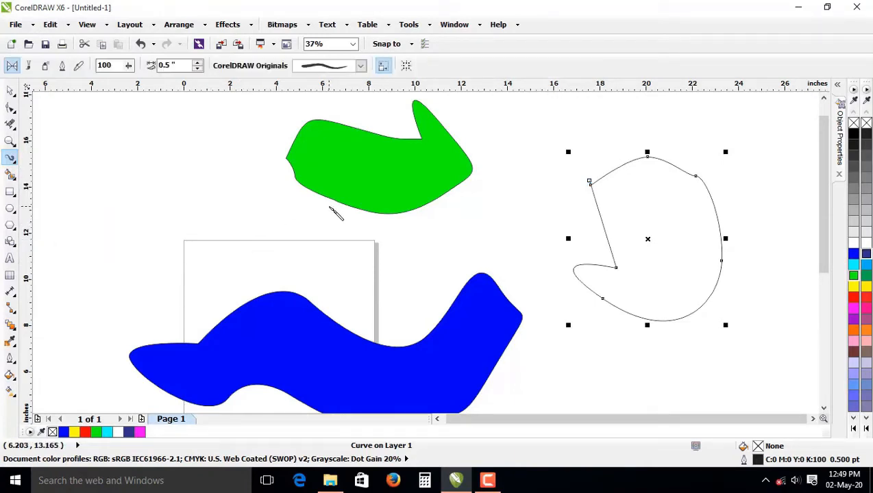
{"action": "key", "text": "F10"}
{"action": "key", "text": "Delete"}
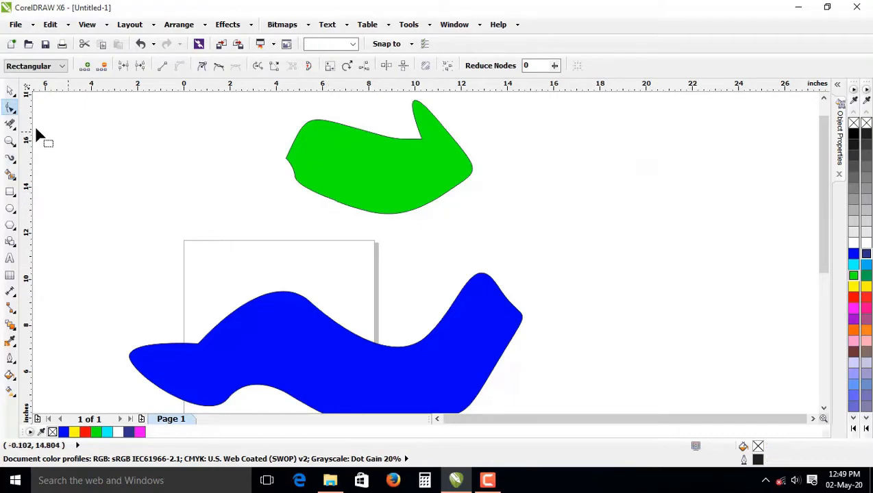
{"action": "key", "text": "ctrl+a"}
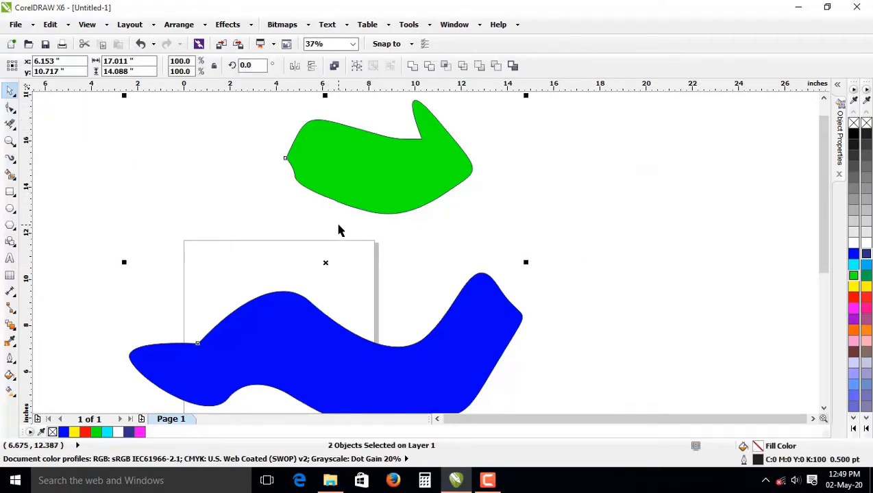
{"action": "key", "text": "Delete"}
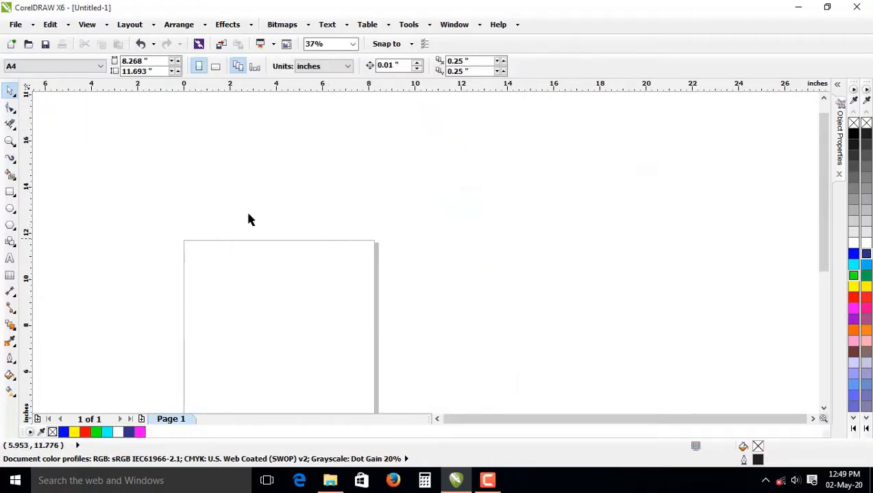
Step: Draw a zigzag Artistic Media preset stroke about 7 in wide across the page, with a stroke width of 0.5 in
{"action": "left_click", "coordinate": [13, 163]}
{"action": "left_click", "coordinate": [159, 213]}
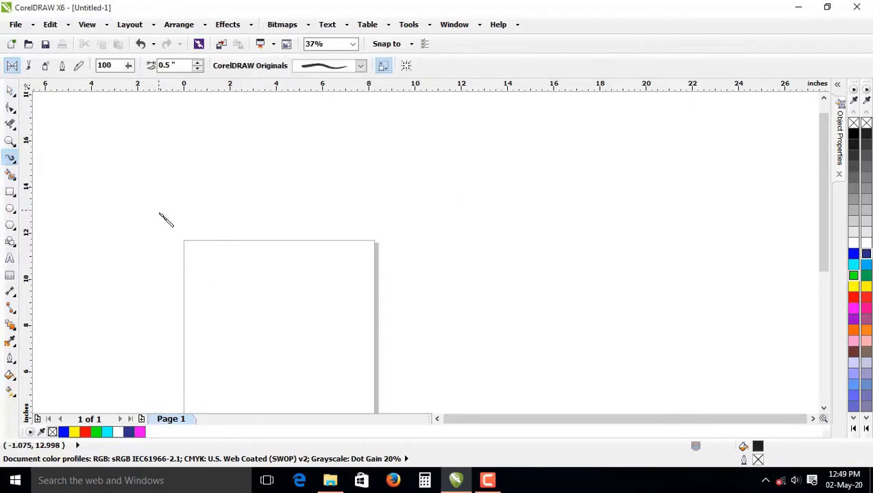
{"action": "scroll", "coordinate": [390, 198], "scroll_direction": "down", "scroll_amount": 1}
{"action": "scroll", "coordinate": [341, 270], "scroll_direction": "up", "scroll_amount": 1}
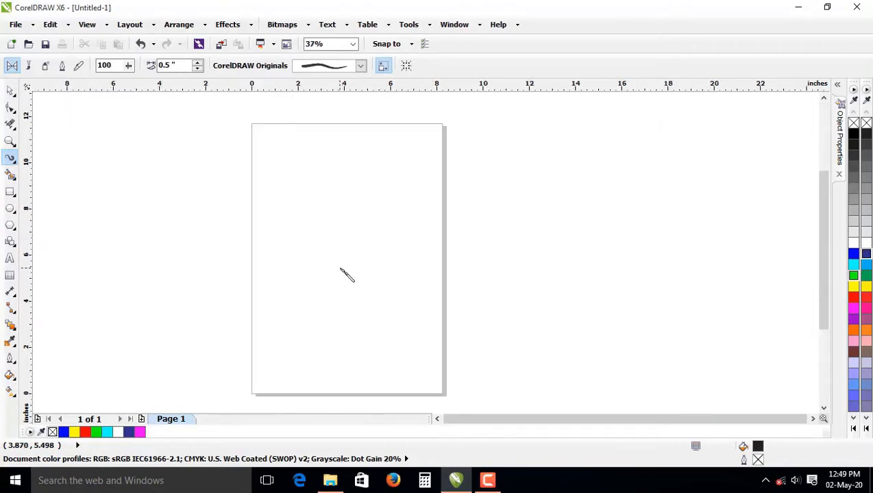
{"action": "scroll", "coordinate": [322, 234], "scroll_direction": "up", "scroll_amount": 1}
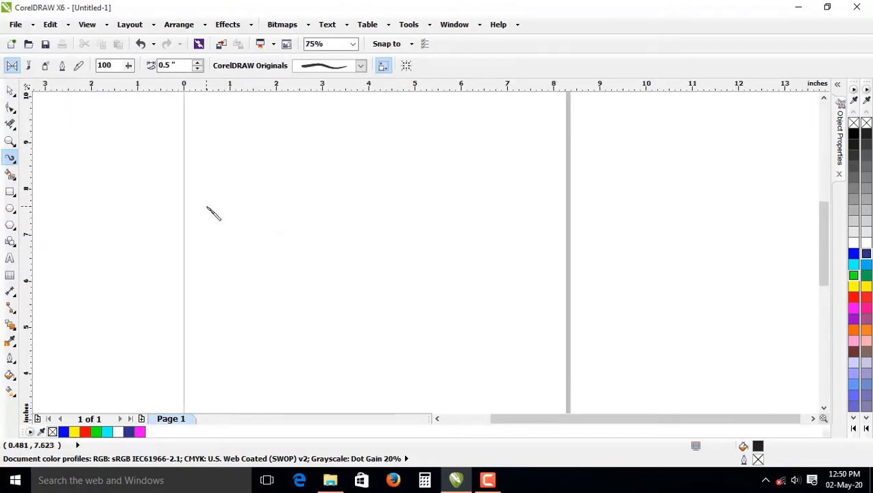
{"action": "key", "text": "ctrl+z"}
{"action": "mouse_move", "coordinate": [237, 184]}
{"action": "left_mouse_down"}
{"action": "mouse_move", "coordinate": [270, 230]}
{"action": "mouse_move", "coordinate": [341, 174]}
{"action": "mouse_move", "coordinate": [385, 289]}
{"action": "mouse_move", "coordinate": [475, 240]}
{"action": "mouse_move", "coordinate": [517, 182]}
{"action": "left_mouse_up"}
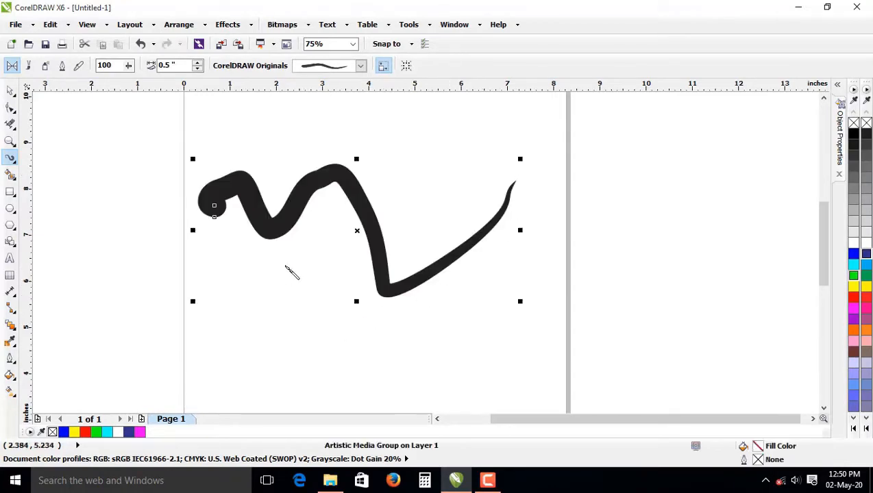
Step: Apply the uniform round-ended preset to the zigzag stroke, and change it to the flat-started preset that tapers to a thin tail
{"action": "left_click", "coordinate": [360, 65]}
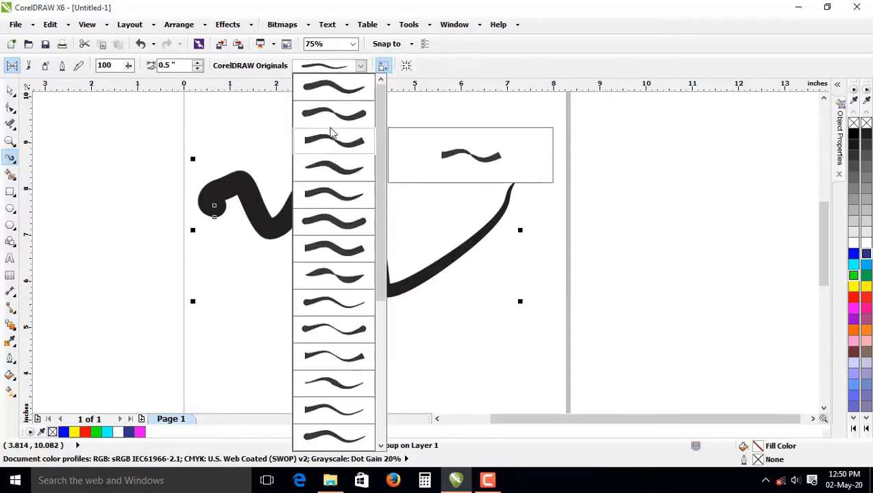
{"action": "left_click", "coordinate": [335, 132]}
{"action": "left_click", "coordinate": [361, 65]}
{"action": "left_click", "coordinate": [320, 215]}
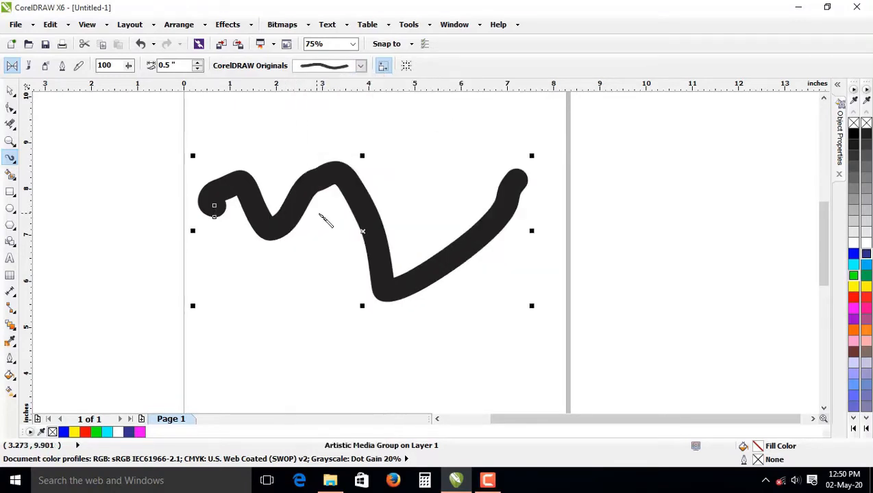
{"action": "left_click", "coordinate": [360, 65]}
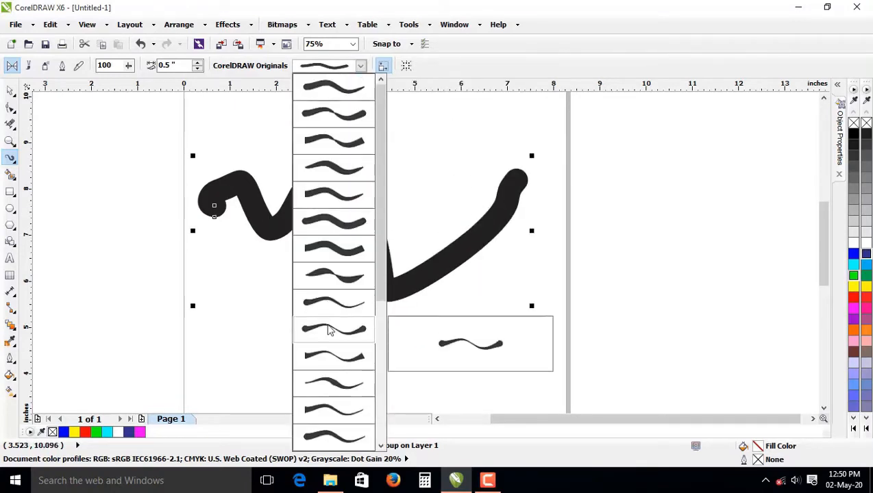
{"action": "left_click", "coordinate": [332, 336]}
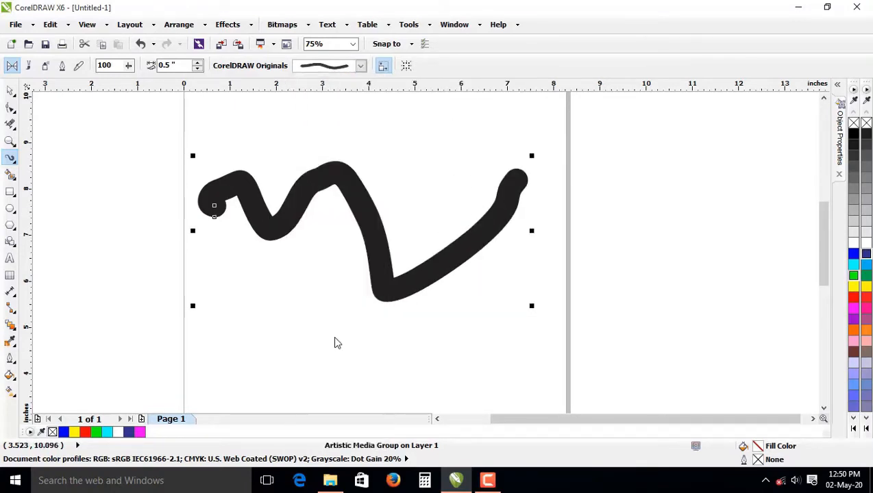
{"action": "left_click", "coordinate": [361, 66]}
{"action": "left_click", "coordinate": [354, 412]}
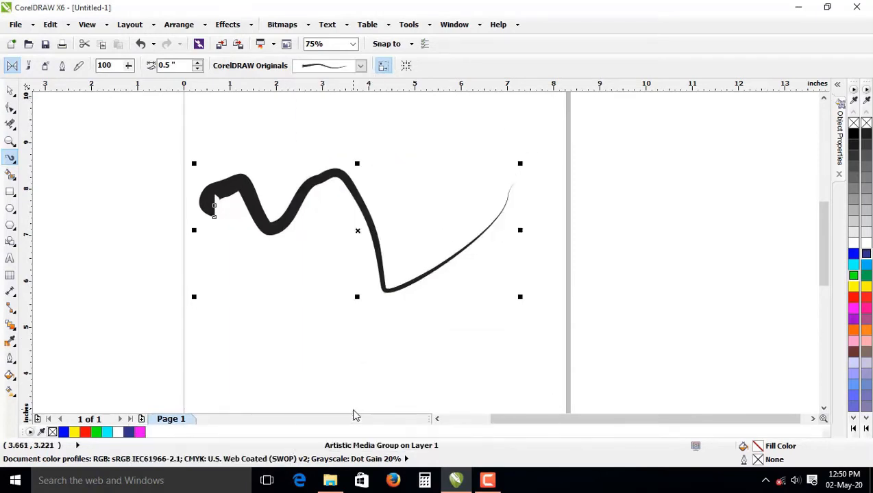
Step: Draw three more tapering preset strokes that cross each other over the page and beyond its right edge
{"action": "mouse_move", "coordinate": [277, 374]}
{"action": "left_mouse_down"}
{"action": "mouse_move", "coordinate": [333, 263]}
{"action": "mouse_move", "coordinate": [531, 342]}
{"action": "mouse_move", "coordinate": [575, 179]}
{"action": "mouse_move", "coordinate": [477, 157]}
{"action": "mouse_move", "coordinate": [393, 188]}
{"action": "left_mouse_up"}
{"action": "mouse_move", "coordinate": [443, 214]}
{"action": "left_mouse_down"}
{"action": "mouse_move", "coordinate": [477, 221]}
{"action": "mouse_move", "coordinate": [649, 341]}
{"action": "mouse_move", "coordinate": [704, 184]}
{"action": "left_mouse_up"}
{"action": "mouse_move", "coordinate": [603, 113]}
{"action": "left_mouse_down"}
{"action": "mouse_move", "coordinate": [457, 97]}
{"action": "mouse_move", "coordinate": [426, 205]}
{"action": "mouse_move", "coordinate": [351, 171]}
{"action": "left_mouse_up"}
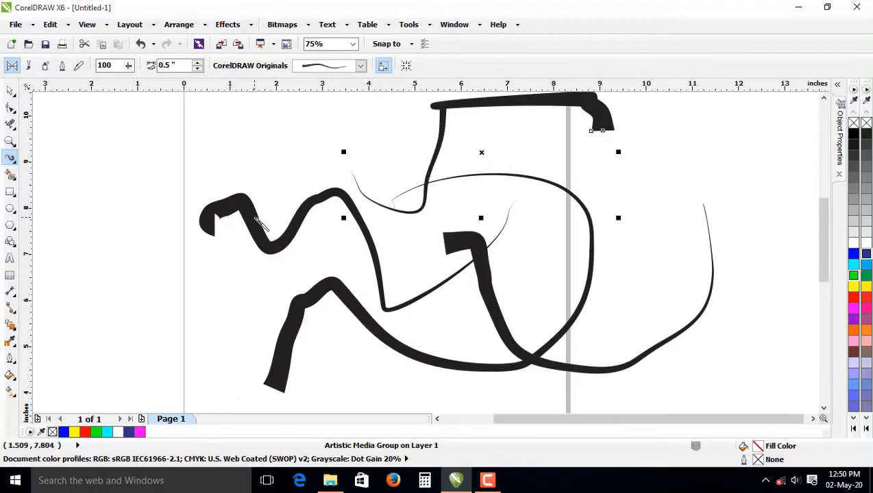
Step: Draw a chain of tapering preset strokes to the left of the page, starting with a wavy one and running on into the page
{"action": "scroll", "coordinate": [397, 225], "scroll_direction": "down", "scroll_amount": 1}
{"action": "scroll", "coordinate": [392, 214], "scroll_direction": "up", "scroll_amount": 1}
{"action": "scroll", "coordinate": [543, 269], "scroll_direction": "down", "scroll_amount": 1}
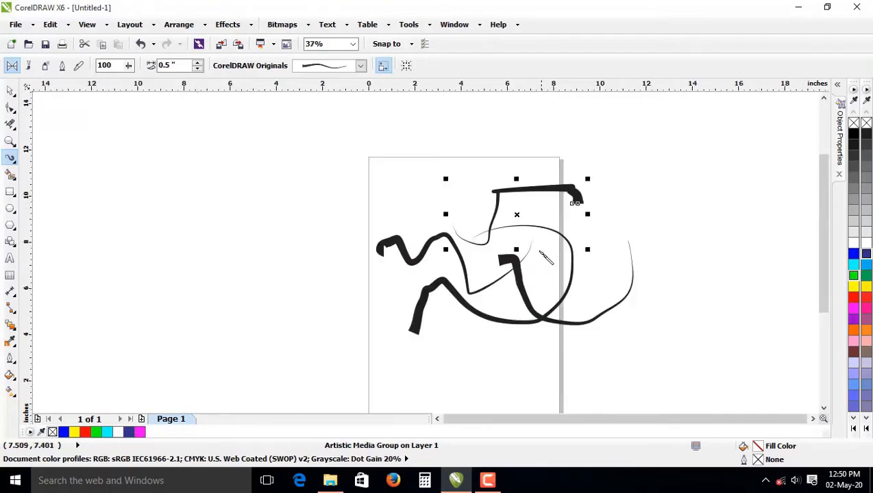
{"action": "scroll", "coordinate": [273, 156], "scroll_direction": "up", "scroll_amount": 1}
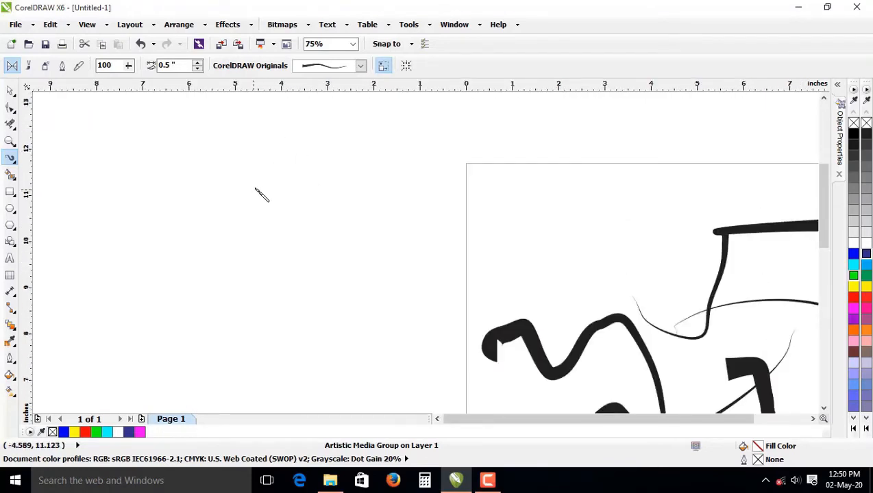
{"action": "mouse_move", "coordinate": [254, 187]}
{"action": "left_mouse_down"}
{"action": "mouse_move", "coordinate": [277, 177]}
{"action": "mouse_move", "coordinate": [329, 190]}
{"action": "mouse_move", "coordinate": [358, 133]}
{"action": "mouse_move", "coordinate": [392, 167]}
{"action": "mouse_move", "coordinate": [428, 179]}
{"action": "mouse_move", "coordinate": [467, 161]}
{"action": "left_mouse_up"}
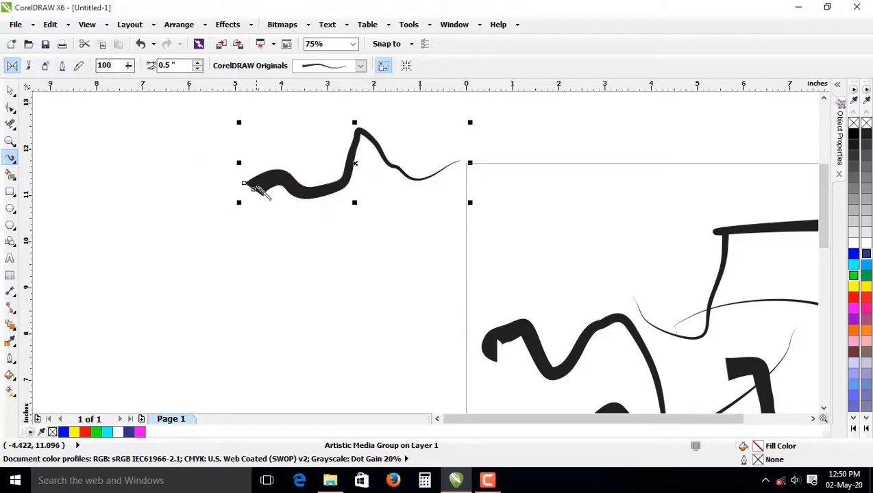
{"action": "mouse_move", "coordinate": [253, 189]}
{"action": "left_mouse_down"}
{"action": "mouse_move", "coordinate": [238, 200]}
{"action": "mouse_move", "coordinate": [288, 339]}
{"action": "mouse_move", "coordinate": [420, 270]}
{"action": "mouse_move", "coordinate": [536, 190]}
{"action": "mouse_move", "coordinate": [528, 176]}
{"action": "mouse_move", "coordinate": [526, 276]}
{"action": "mouse_move", "coordinate": [515, 271]}
{"action": "left_mouse_up"}
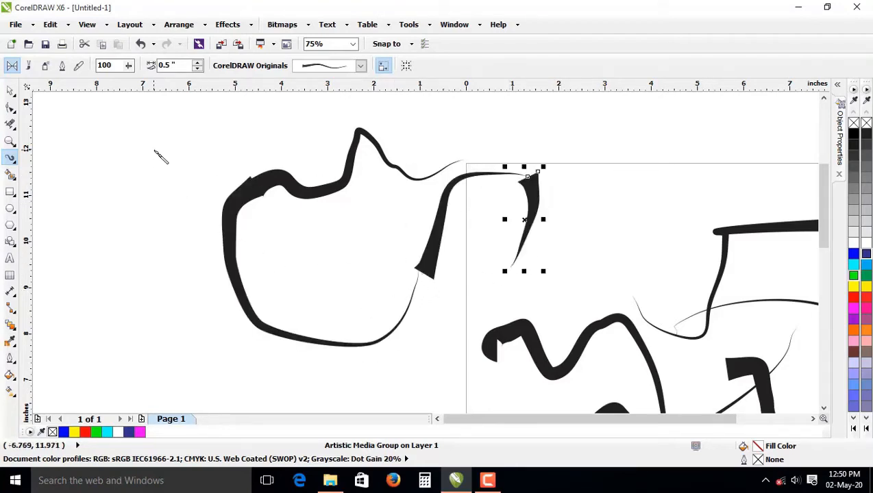
Step: Switch Artistic Media to Brush mode with the dashed Artistic brushstroke, and draw three strokes along and beyond the page's upper right corner
{"action": "left_click", "coordinate": [26, 69]}
{"action": "scroll", "coordinate": [96, 199], "scroll_direction": "down", "scroll_amount": 1}
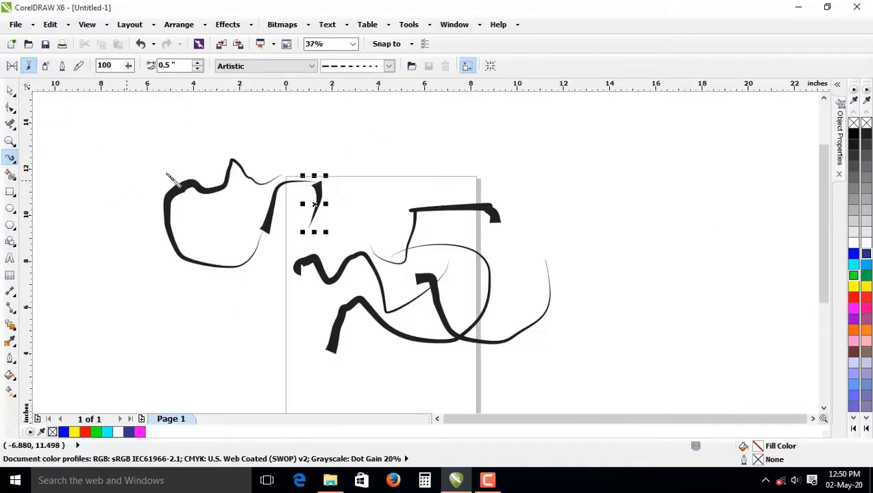
{"action": "scroll", "coordinate": [453, 184], "scroll_direction": "up", "scroll_amount": 1}
{"action": "mouse_move", "coordinate": [305, 145]}
{"action": "left_mouse_down"}
{"action": "mouse_move", "coordinate": [323, 120]}
{"action": "mouse_move", "coordinate": [359, 139]}
{"action": "mouse_move", "coordinate": [506, 122]}
{"action": "mouse_move", "coordinate": [512, 102]}
{"action": "left_mouse_up"}
{"action": "mouse_move", "coordinate": [548, 129]}
{"action": "left_mouse_down"}
{"action": "mouse_move", "coordinate": [596, 151]}
{"action": "mouse_move", "coordinate": [662, 225]}
{"action": "mouse_move", "coordinate": [709, 196]}
{"action": "left_mouse_up"}
{"action": "mouse_move", "coordinate": [685, 282]}
{"action": "left_mouse_down"}
{"action": "mouse_move", "coordinate": [721, 196]}
{"action": "mouse_move", "coordinate": [766, 264]}
{"action": "left_mouse_up"}
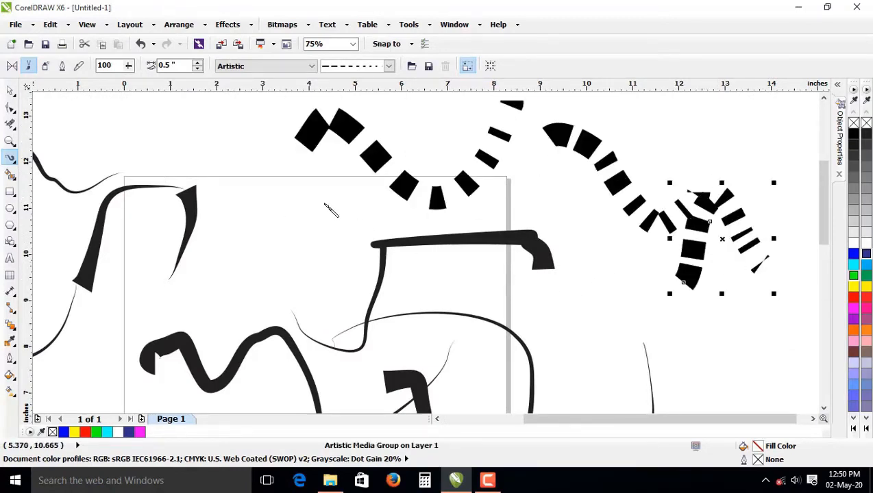
Step: Apply the bristly Artistic brushstroke to the last dashed stroke, and draw three tall bristly strokes to the right of the page
{"action": "scroll", "coordinate": [328, 200], "scroll_direction": "down", "scroll_amount": 1}
{"action": "scroll", "coordinate": [670, 296], "scroll_direction": "up", "scroll_amount": 1}
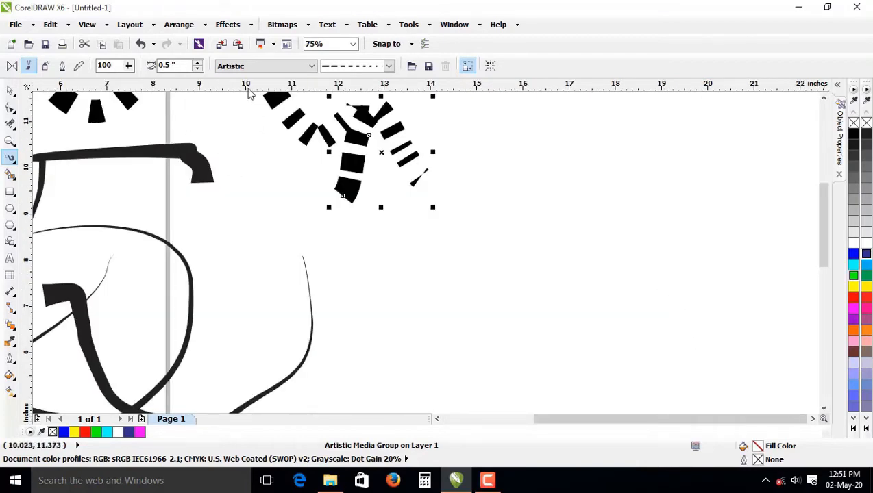
{"action": "left_click", "coordinate": [388, 65]}
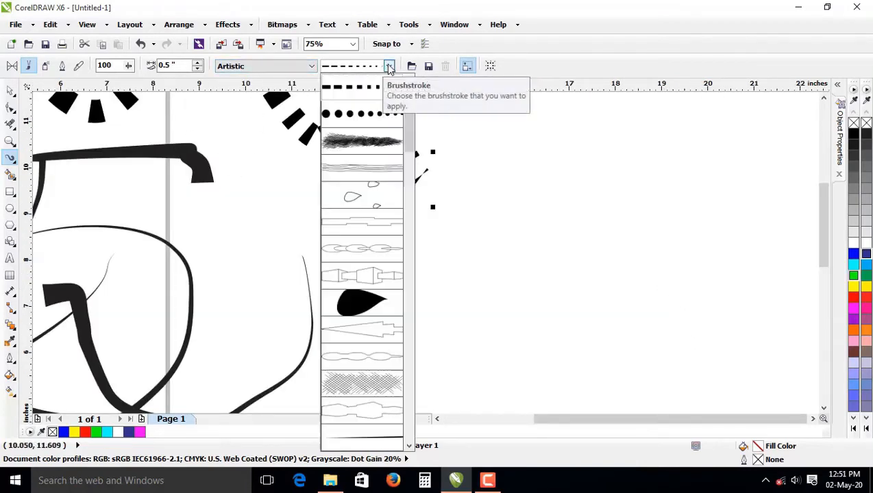
{"action": "left_click", "coordinate": [369, 145]}
{"action": "mouse_move", "coordinate": [512, 123]}
{"action": "left_mouse_down"}
{"action": "mouse_move", "coordinate": [450, 198]}
{"action": "mouse_move", "coordinate": [458, 396]}
{"action": "left_mouse_up"}
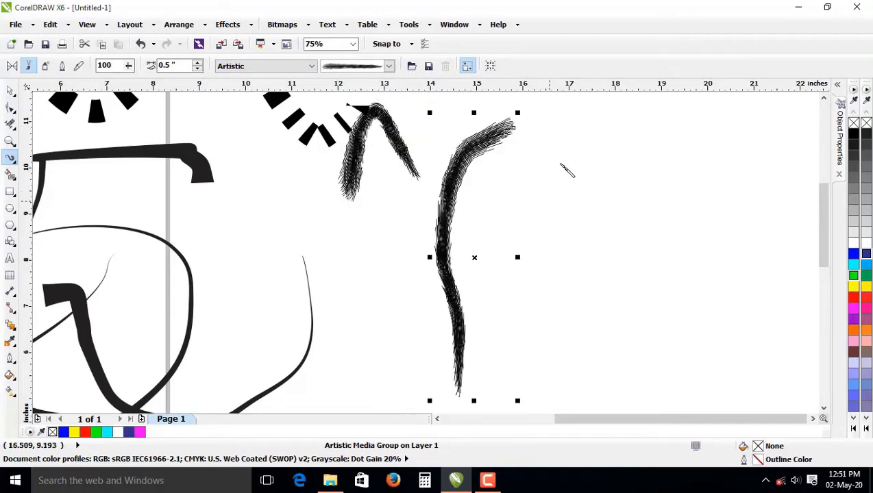
{"action": "mouse_move", "coordinate": [568, 124]}
{"action": "left_mouse_down"}
{"action": "mouse_move", "coordinate": [554, 364]}
{"action": "mouse_move", "coordinate": [540, 374]}
{"action": "left_mouse_up"}
{"action": "mouse_move", "coordinate": [597, 137]}
{"action": "left_mouse_down"}
{"action": "mouse_move", "coordinate": [613, 221]}
{"action": "mouse_move", "coordinate": [589, 362]}
{"action": "mouse_move", "coordinate": [587, 352]}
{"action": "left_mouse_up"}
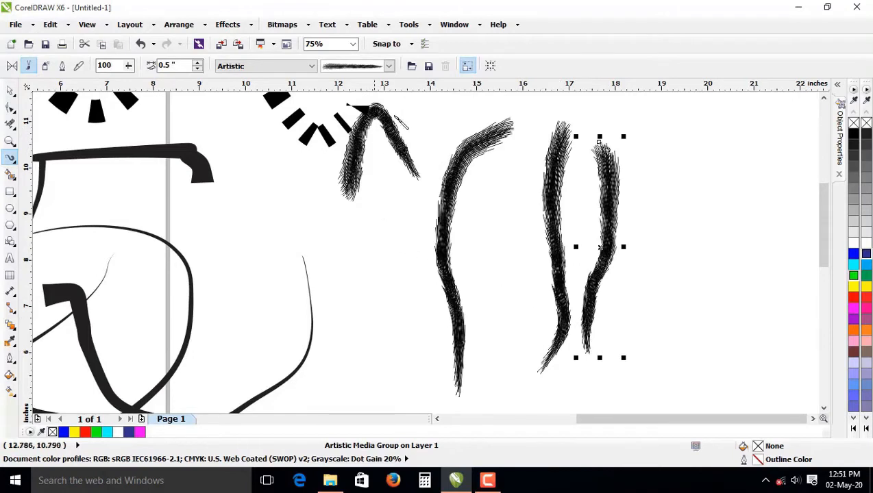
Step: Apply the outlined droplet brushstroke to the last bristly stroke, and draw three more droplet strokes to its right
{"action": "left_click", "coordinate": [388, 67]}
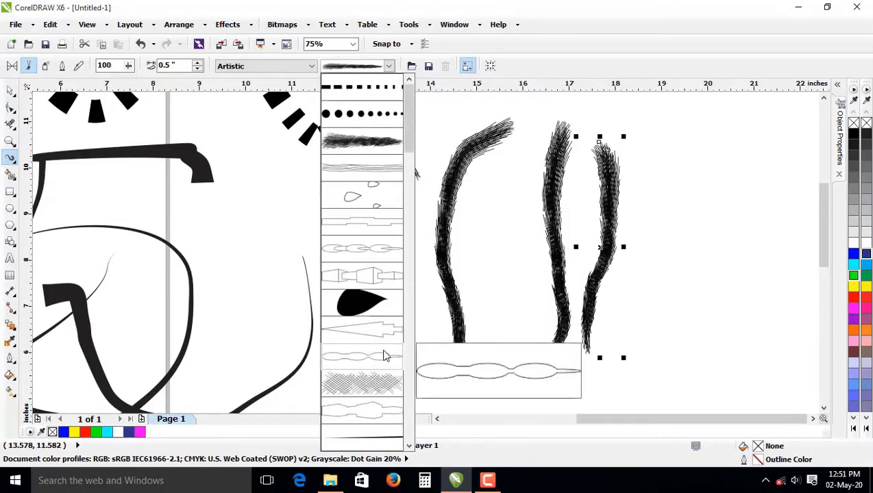
{"action": "left_click", "coordinate": [371, 202]}
{"action": "mouse_move", "coordinate": [726, 118]}
{"action": "left_mouse_down"}
{"action": "mouse_move", "coordinate": [687, 177]}
{"action": "mouse_move", "coordinate": [725, 275]}
{"action": "left_mouse_up"}
{"action": "left_click_drag", "start_coordinate": [758, 173], "coordinate": [748, 335]}
{"action": "mouse_move", "coordinate": [671, 279]}
{"action": "left_mouse_down"}
{"action": "mouse_move", "coordinate": [669, 352]}
{"action": "mouse_move", "coordinate": [706, 388]}
{"action": "left_mouse_up"}
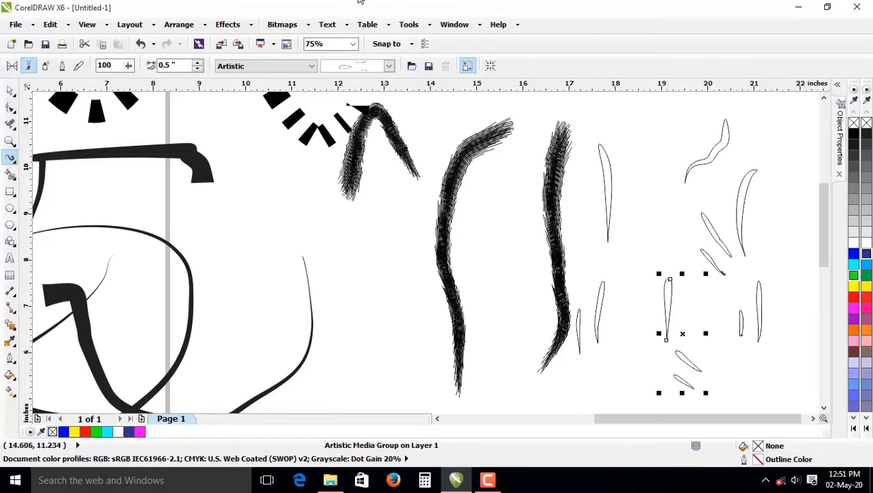
Step: Apply the round-dot brushstroke to the last droplet stroke, and draw two vertical dotted strokes to the left of the bristly ones
{"action": "left_click", "coordinate": [388, 66]}
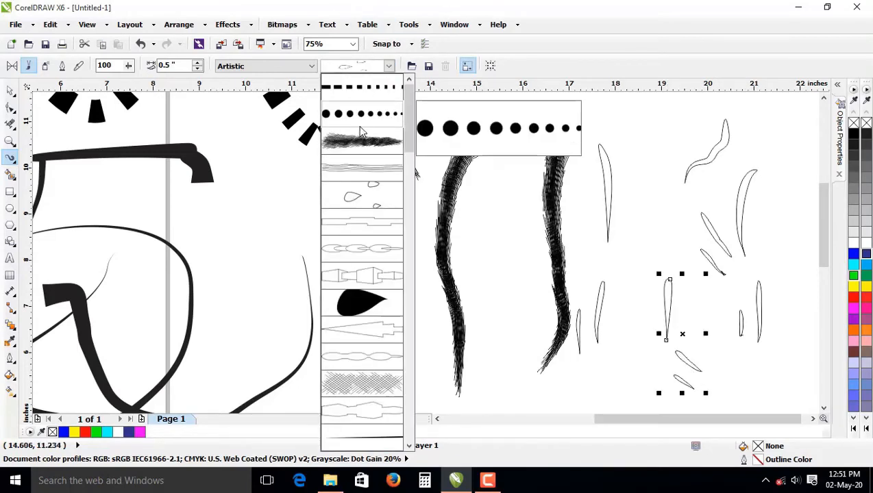
{"action": "left_click", "coordinate": [358, 125]}
{"action": "mouse_move", "coordinate": [358, 236]}
{"action": "left_mouse_down"}
{"action": "mouse_move", "coordinate": [369, 273]}
{"action": "mouse_move", "coordinate": [352, 381]}
{"action": "left_mouse_up"}
{"action": "left_click_drag", "start_coordinate": [384, 188], "coordinate": [400, 393]}
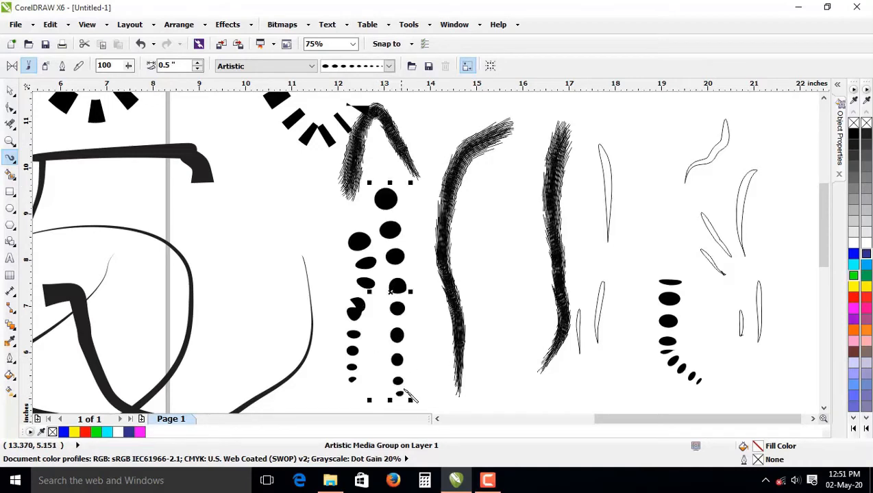
Step: Draw a dotted brush stroke below the bristly ones, choose the Calligraphy brush category, and draw two curved dotted strokes around the page's lower part
{"action": "mouse_move", "coordinate": [462, 395]}
{"action": "left_mouse_down"}
{"action": "mouse_move", "coordinate": [639, 443]}
{"action": "mouse_move", "coordinate": [701, 362]}
{"action": "mouse_move", "coordinate": [627, 358]}
{"action": "mouse_move", "coordinate": [529, 370]}
{"action": "mouse_move", "coordinate": [486, 388]}
{"action": "left_mouse_up"}
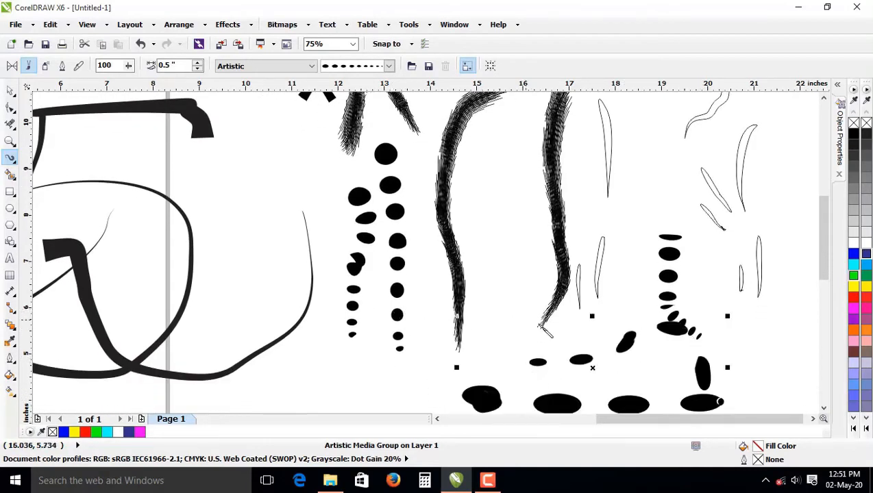
{"action": "scroll", "coordinate": [572, 236], "scroll_direction": "down", "scroll_amount": 2}
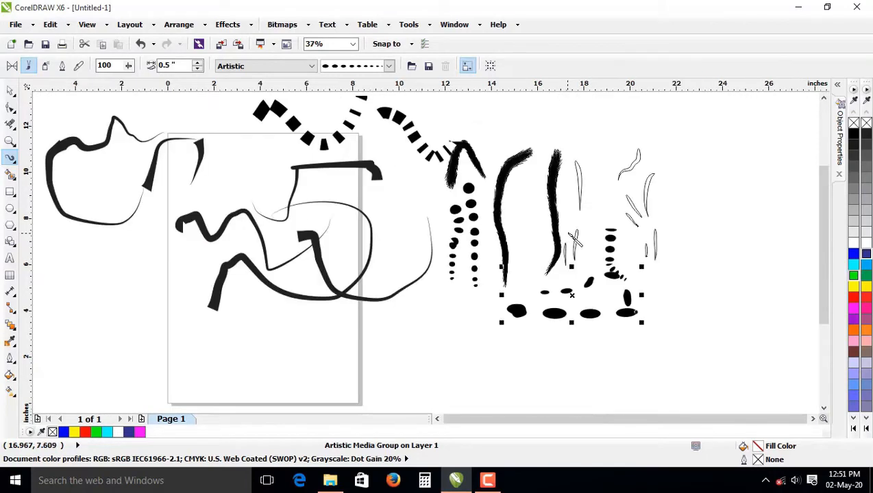
{"action": "left_click", "coordinate": [299, 66]}
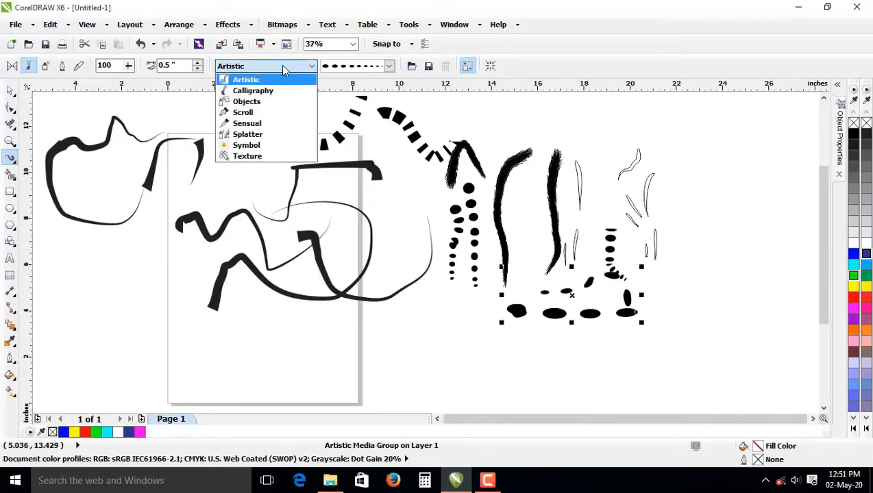
{"action": "left_click", "coordinate": [277, 97]}
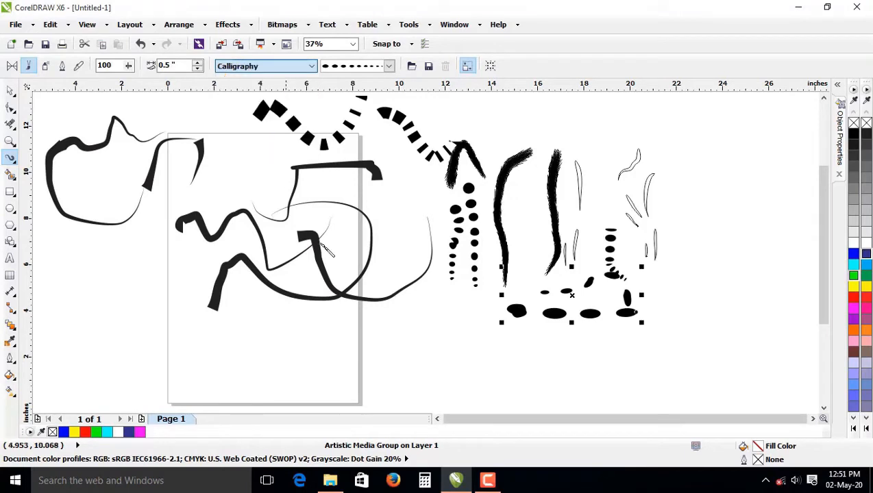
{"action": "mouse_move", "coordinate": [370, 380]}
{"action": "left_mouse_down"}
{"action": "mouse_move", "coordinate": [421, 352]}
{"action": "mouse_move", "coordinate": [581, 383]}
{"action": "left_mouse_up"}
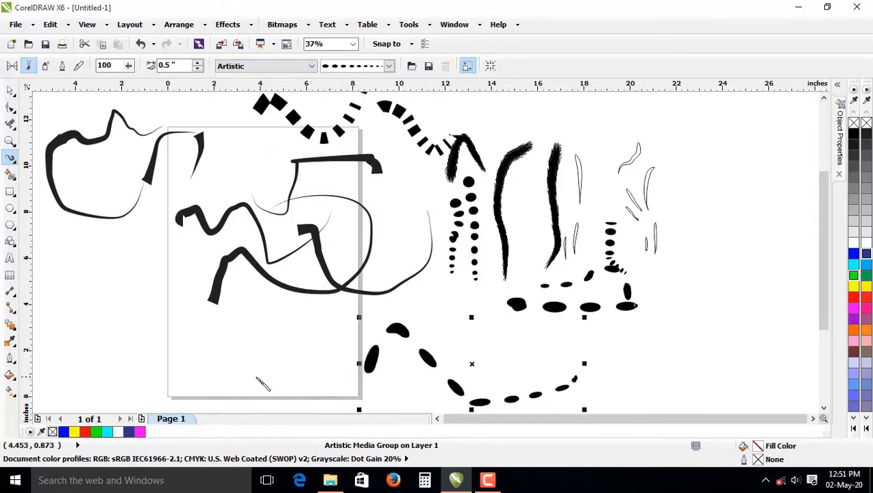
{"action": "left_click_drag", "start_coordinate": [252, 373], "coordinate": [117, 343]}
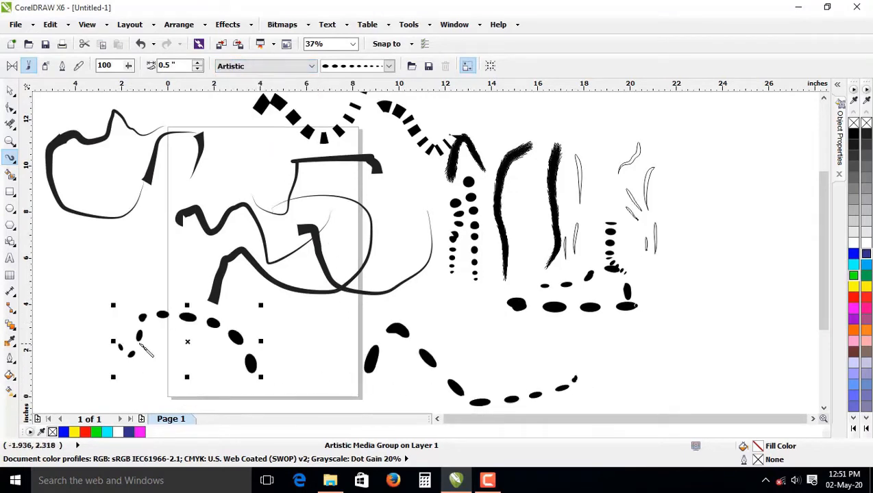
Step: Choose the Symbol brush category and draw two tall dotted strokes to the right of the outlined droplet strokes
{"action": "left_click", "coordinate": [288, 66]}
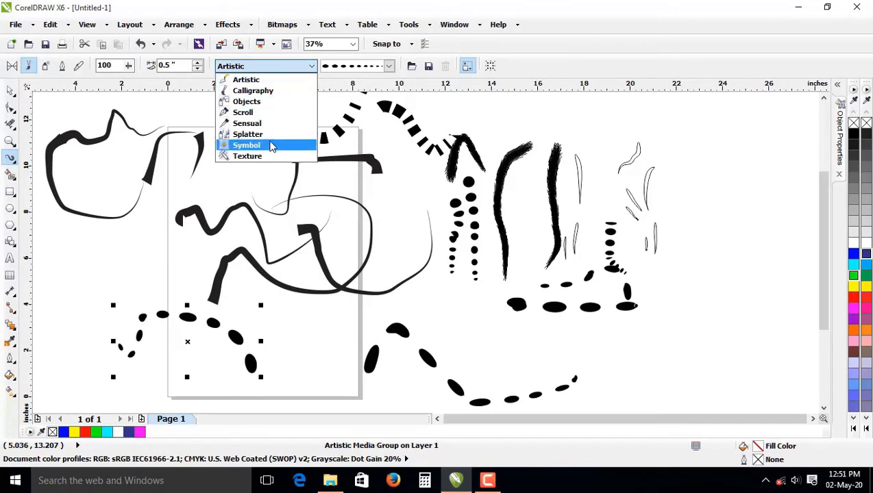
{"action": "left_click", "coordinate": [273, 146]}
{"action": "mouse_move", "coordinate": [719, 140]}
{"action": "left_mouse_down"}
{"action": "mouse_move", "coordinate": [687, 180]}
{"action": "mouse_move", "coordinate": [718, 308]}
{"action": "mouse_move", "coordinate": [702, 389]}
{"action": "left_mouse_up"}
{"action": "left_click_drag", "start_coordinate": [769, 134], "coordinate": [796, 372]}
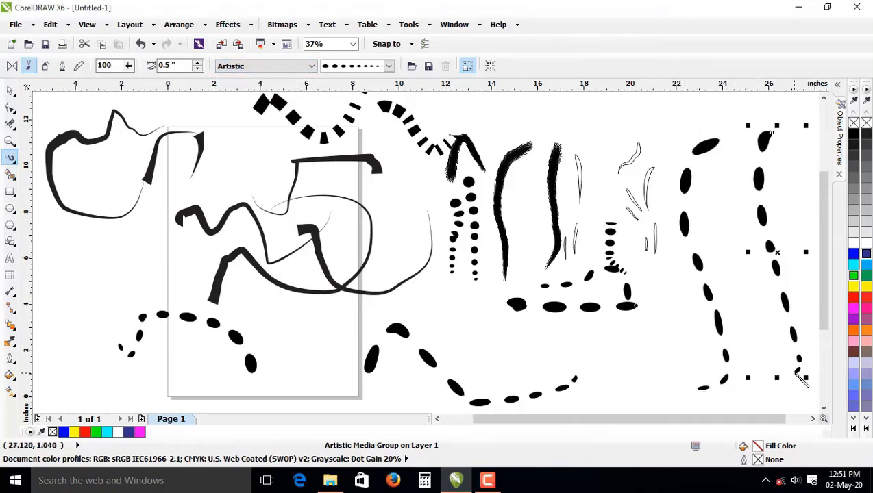
Step: Switch Artistic Media to Sprayer mode with the reddish-brown Brush Strokes pattern, and draw three long sprayed curves beside and below the page
{"action": "left_click", "coordinate": [46, 68]}
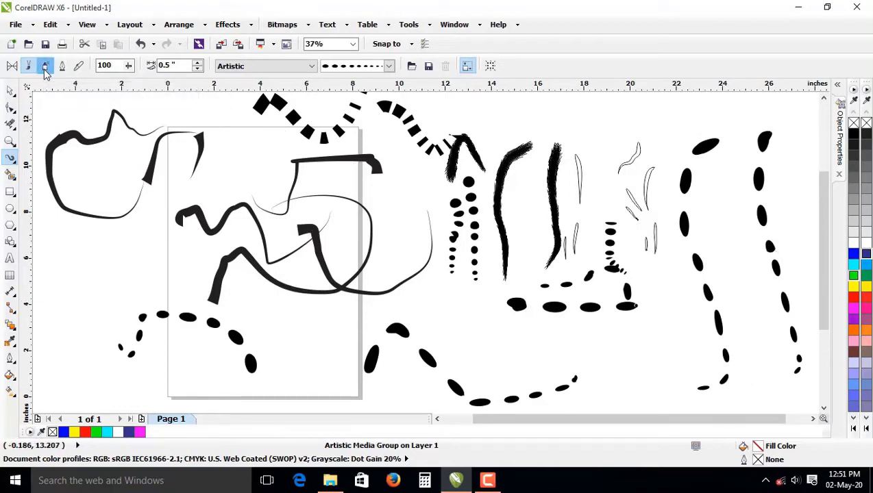
{"action": "scroll", "coordinate": [404, 178], "scroll_direction": "down", "scroll_amount": 3}
{"action": "scroll", "coordinate": [264, 219], "scroll_direction": "up", "scroll_amount": 2}
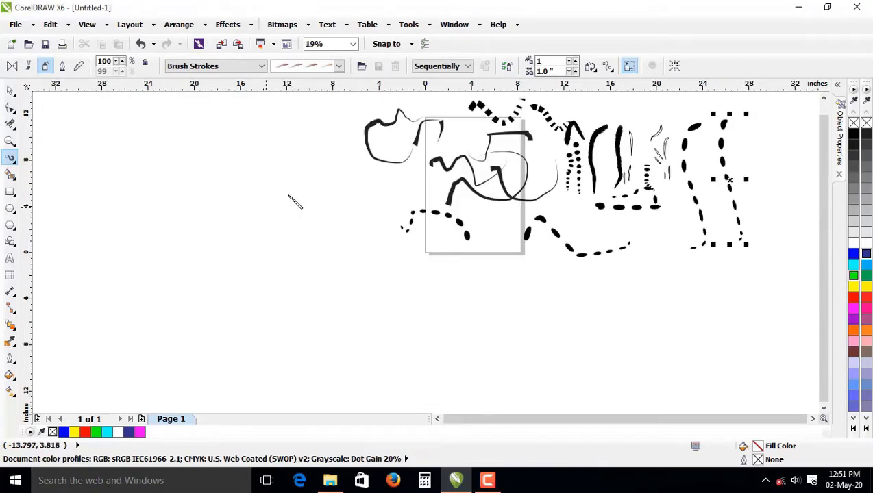
{"action": "mouse_move", "coordinate": [312, 167]}
{"action": "left_mouse_down"}
{"action": "mouse_move", "coordinate": [263, 194]}
{"action": "mouse_move", "coordinate": [319, 294]}
{"action": "mouse_move", "coordinate": [69, 231]}
{"action": "mouse_move", "coordinate": [143, 161]}
{"action": "mouse_move", "coordinate": [172, 245]}
{"action": "mouse_move", "coordinate": [233, 260]}
{"action": "left_mouse_up"}
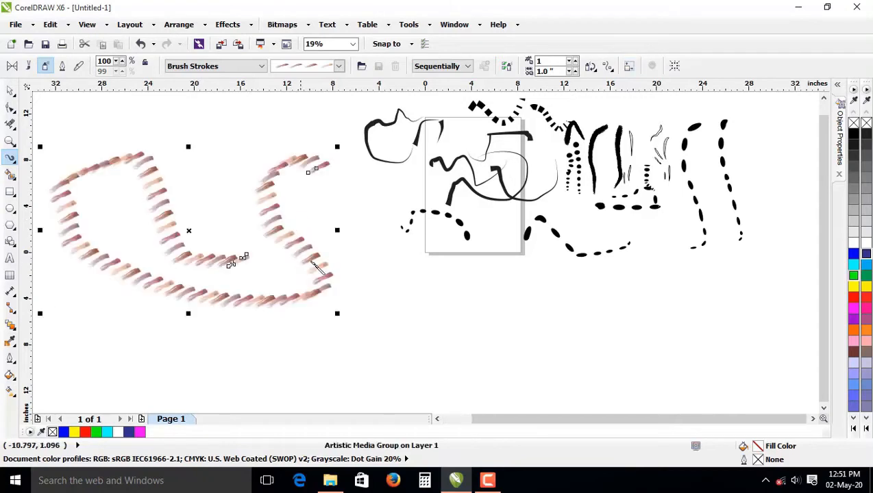
{"action": "mouse_move", "coordinate": [397, 239]}
{"action": "left_mouse_down"}
{"action": "mouse_move", "coordinate": [422, 321]}
{"action": "mouse_move", "coordinate": [605, 413]}
{"action": "mouse_move", "coordinate": [653, 326]}
{"action": "left_mouse_up"}
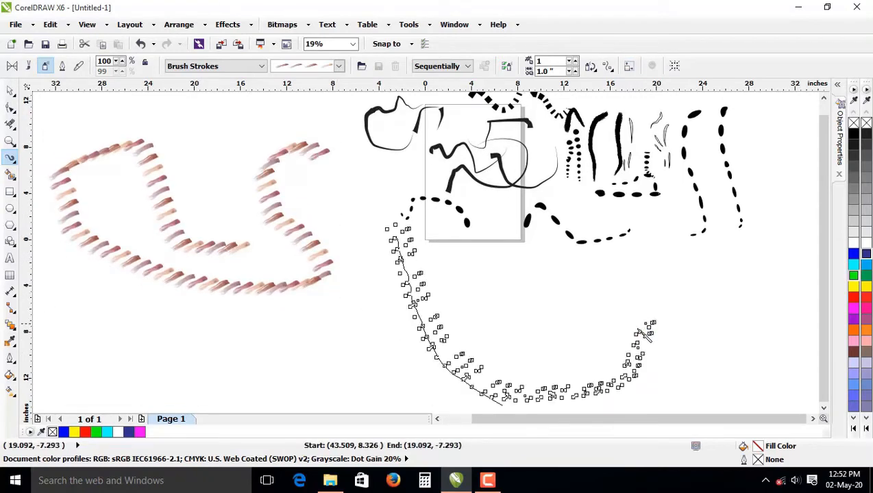
{"action": "mouse_move", "coordinate": [511, 348]}
{"action": "left_mouse_down"}
{"action": "mouse_move", "coordinate": [696, 277]}
{"action": "mouse_move", "coordinate": [764, 335]}
{"action": "left_mouse_up"}
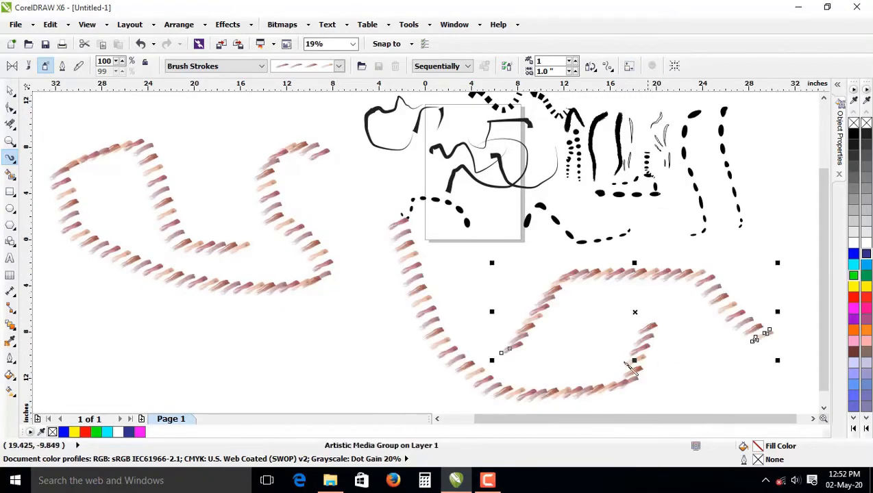
Step: Apply the pink swirl spray pattern to the last sprayed curve, and draw a straight stroke, a short arc and a drop-shaped outline with it
{"action": "left_click", "coordinate": [338, 66]}
{"action": "left_click", "coordinate": [306, 113]}
{"action": "left_click_drag", "start_coordinate": [140, 342], "coordinate": [414, 333]}
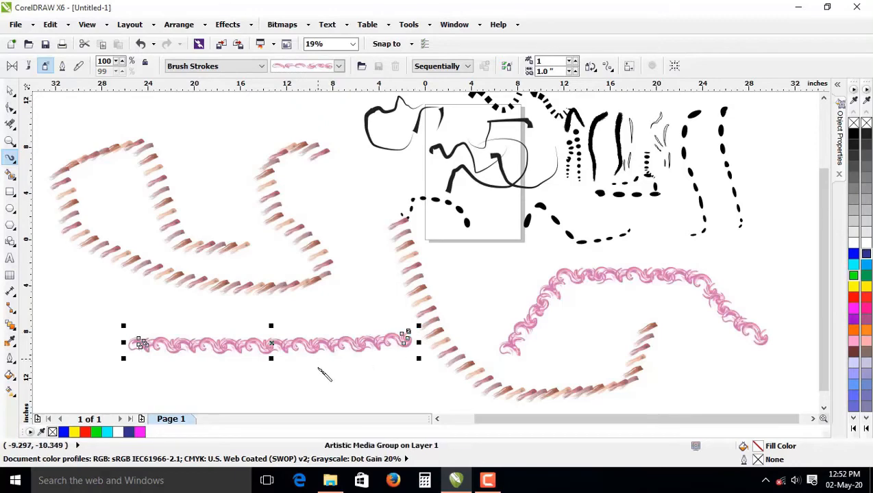
{"action": "scroll", "coordinate": [411, 367], "scroll_direction": "up", "scroll_amount": 5}
{"action": "mouse_move", "coordinate": [202, 335]}
{"action": "left_mouse_down"}
{"action": "mouse_move", "coordinate": [511, 316]}
{"action": "mouse_move", "coordinate": [494, 318]}
{"action": "left_mouse_up"}
{"action": "scroll", "coordinate": [334, 268], "scroll_direction": "down", "scroll_amount": 5}
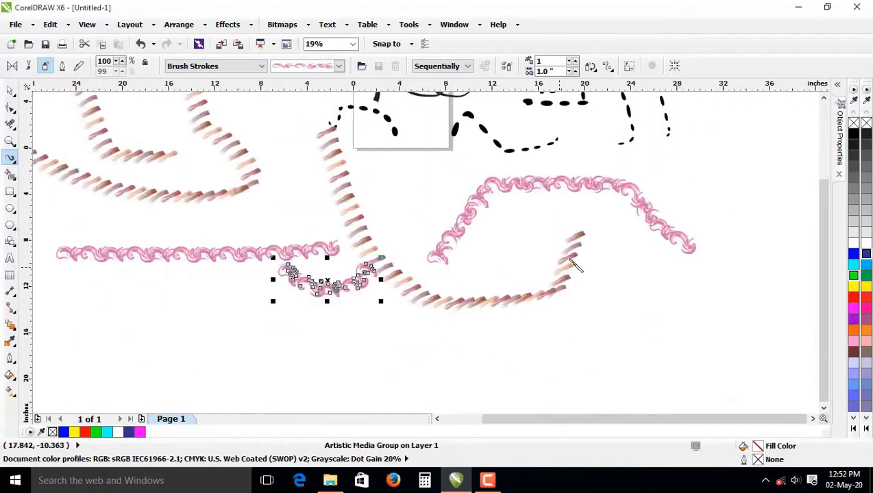
{"action": "mouse_move", "coordinate": [636, 247]}
{"action": "left_mouse_down"}
{"action": "mouse_move", "coordinate": [604, 316]}
{"action": "mouse_move", "coordinate": [659, 329]}
{"action": "mouse_move", "coordinate": [658, 272]}
{"action": "mouse_move", "coordinate": [628, 245]}
{"action": "left_mouse_up"}
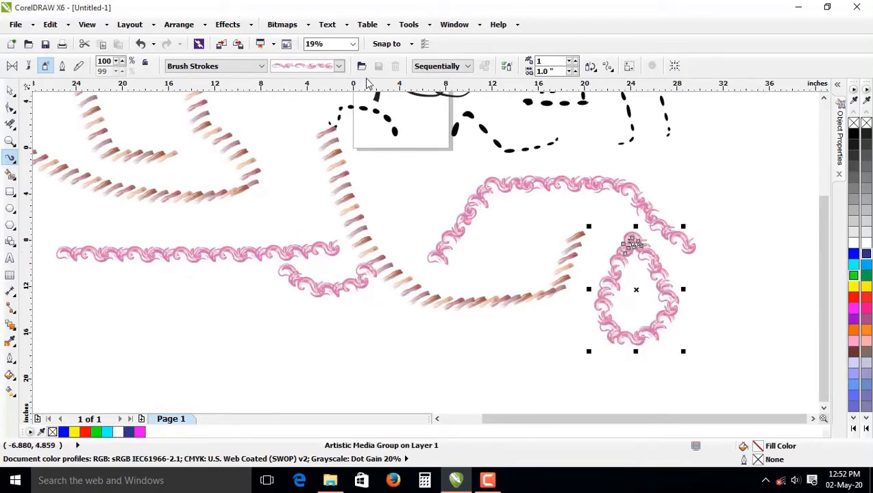
Step: Apply the multicoloured swirl spray pattern to the drop-shaped outline, and draw a looping stroke, a dense scribble and a large spiral below the other strokes
{"action": "left_click", "coordinate": [338, 66]}
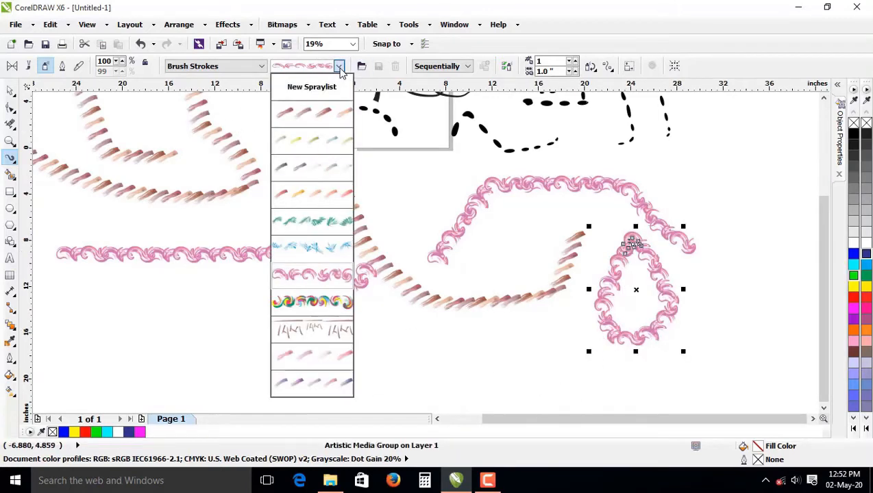
{"action": "left_click", "coordinate": [314, 312]}
{"action": "mouse_move", "coordinate": [203, 347]}
{"action": "left_mouse_down"}
{"action": "mouse_move", "coordinate": [267, 384]}
{"action": "mouse_move", "coordinate": [338, 334]}
{"action": "mouse_move", "coordinate": [334, 374]}
{"action": "mouse_move", "coordinate": [378, 350]}
{"action": "left_mouse_up"}
{"action": "scroll", "coordinate": [381, 389], "scroll_direction": "up", "scroll_amount": 6}
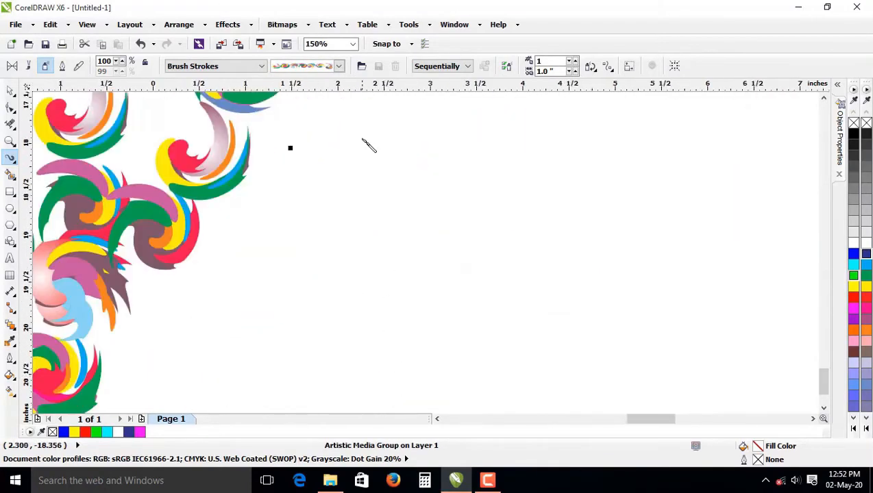
{"action": "mouse_move", "coordinate": [364, 140]}
{"action": "left_mouse_down"}
{"action": "mouse_move", "coordinate": [543, 284]}
{"action": "mouse_move", "coordinate": [433, 224]}
{"action": "mouse_move", "coordinate": [583, 333]}
{"action": "mouse_move", "coordinate": [645, 174]}
{"action": "mouse_move", "coordinate": [758, 273]}
{"action": "mouse_move", "coordinate": [574, 175]}
{"action": "mouse_move", "coordinate": [532, 127]}
{"action": "mouse_move", "coordinate": [793, 220]}
{"action": "left_mouse_up"}
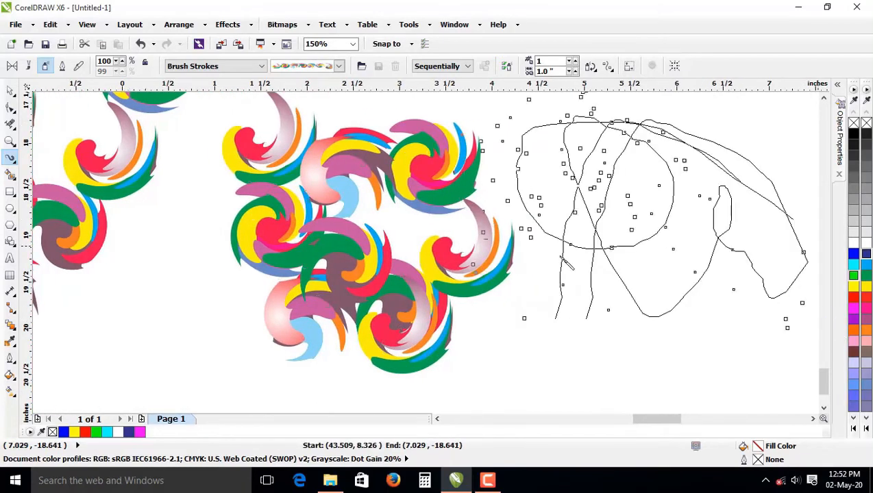
{"action": "scroll", "coordinate": [498, 256], "scroll_direction": "down", "scroll_amount": 4}
{"action": "mouse_move", "coordinate": [526, 195]}
{"action": "left_mouse_down"}
{"action": "mouse_move", "coordinate": [441, 291]}
{"action": "mouse_move", "coordinate": [560, 398]}
{"action": "mouse_move", "coordinate": [702, 241]}
{"action": "mouse_move", "coordinate": [541, 159]}
{"action": "mouse_move", "coordinate": [700, 346]}
{"action": "mouse_move", "coordinate": [587, 211]}
{"action": "mouse_move", "coordinate": [724, 282]}
{"action": "mouse_move", "coordinate": [584, 277]}
{"action": "mouse_move", "coordinate": [631, 300]}
{"action": "mouse_move", "coordinate": [608, 340]}
{"action": "left_mouse_up"}
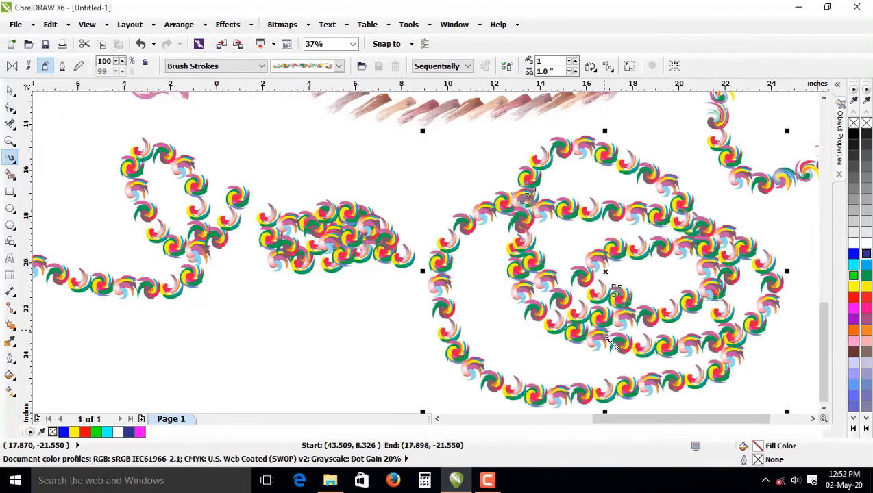
{"action": "scroll", "coordinate": [607, 341], "scroll_direction": "up", "scroll_amount": 2}
{"action": "scroll", "coordinate": [457, 306], "scroll_direction": "down", "scroll_amount": 2}
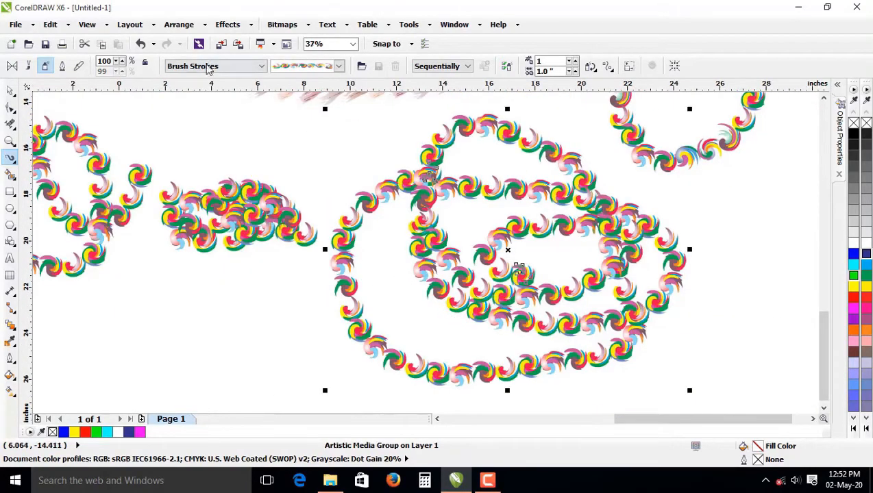
Step: Apply the green leaf spray pattern to the large spiral, and draw more leaf strokes around its right, lower and left sides
{"action": "left_click", "coordinate": [305, 66]}
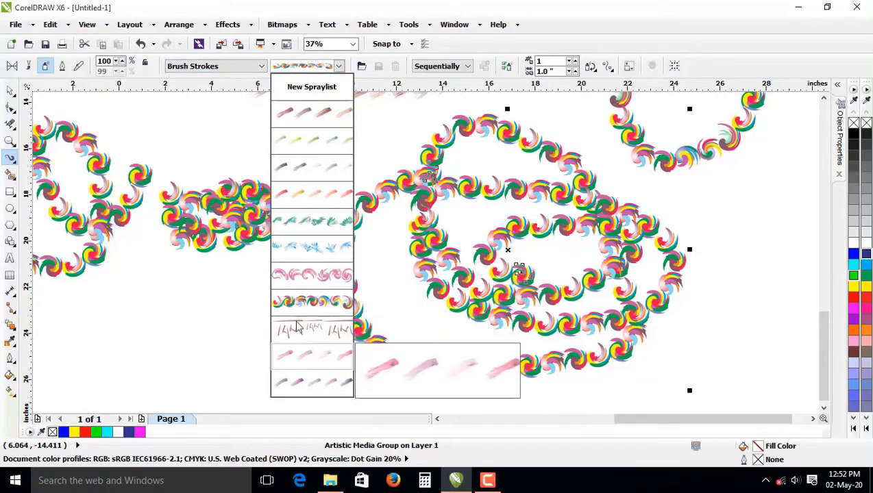
{"action": "left_click", "coordinate": [312, 220]}
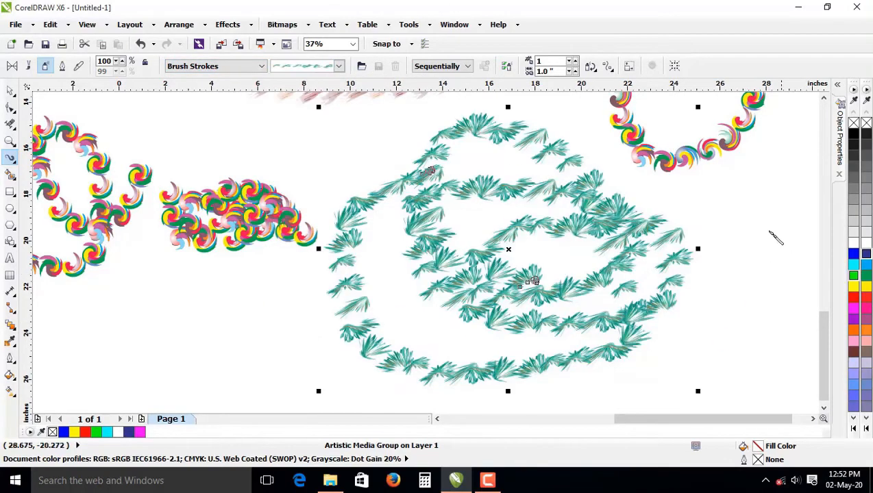
{"action": "left_click_drag", "start_coordinate": [743, 274], "coordinate": [709, 322]}
{"action": "mouse_move", "coordinate": [788, 189]}
{"action": "left_mouse_down"}
{"action": "mouse_move", "coordinate": [737, 347]}
{"action": "mouse_move", "coordinate": [532, 398]}
{"action": "mouse_move", "coordinate": [514, 421]}
{"action": "left_mouse_up"}
{"action": "left_click_drag", "start_coordinate": [256, 313], "coordinate": [335, 361]}
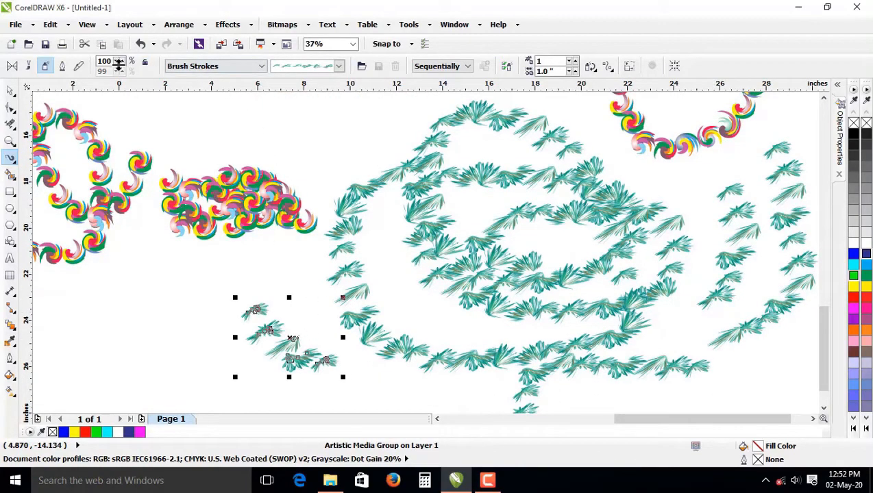
Step: Switch Artistic Media to Calligraphic mode, and draw a U shape below the multicoloured strokes and several thin curves and lines to the right of all artwork
{"action": "left_click", "coordinate": [61, 66]}
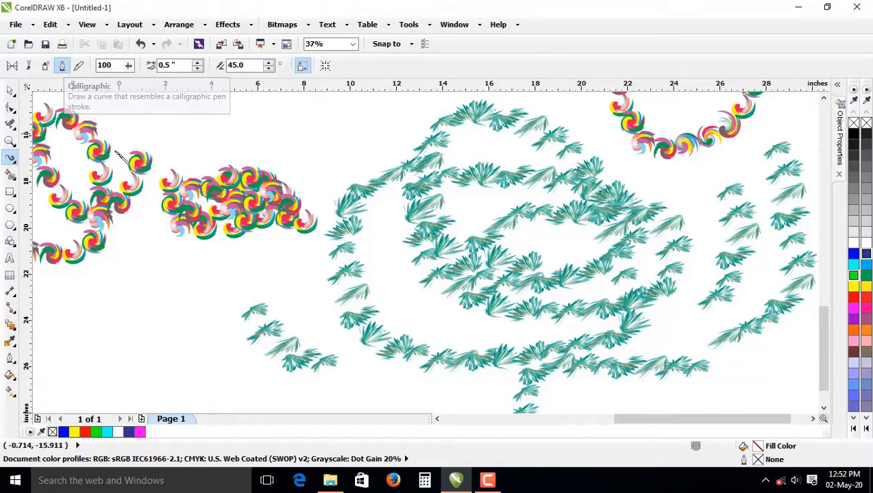
{"action": "left_click_drag", "start_coordinate": [113, 278], "coordinate": [120, 330]}
{"action": "mouse_move", "coordinate": [120, 371]}
{"action": "left_mouse_down"}
{"action": "mouse_move", "coordinate": [183, 365]}
{"action": "mouse_move", "coordinate": [186, 277]}
{"action": "left_mouse_up"}
{"action": "scroll", "coordinate": [369, 334], "scroll_direction": "down", "scroll_amount": 4}
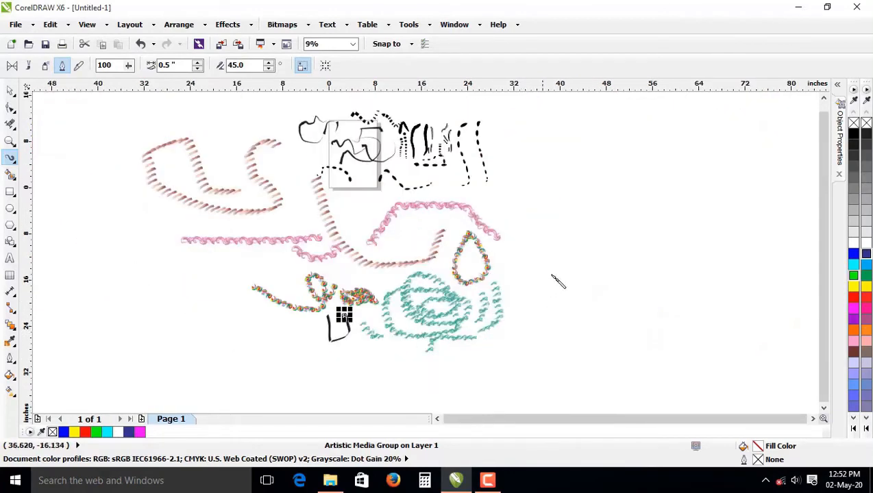
{"action": "mouse_move", "coordinate": [555, 268]}
{"action": "left_mouse_down"}
{"action": "mouse_move", "coordinate": [580, 209]}
{"action": "mouse_move", "coordinate": [594, 224]}
{"action": "mouse_move", "coordinate": [595, 261]}
{"action": "mouse_move", "coordinate": [633, 246]}
{"action": "mouse_move", "coordinate": [617, 314]}
{"action": "mouse_move", "coordinate": [556, 289]}
{"action": "left_mouse_up"}
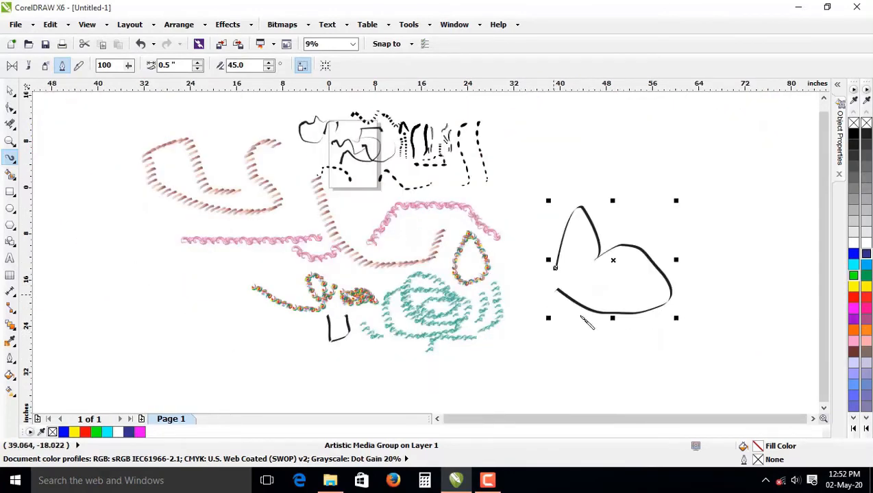
{"action": "mouse_move", "coordinate": [657, 271]}
{"action": "left_mouse_down"}
{"action": "mouse_move", "coordinate": [770, 281]}
{"action": "mouse_move", "coordinate": [746, 213]}
{"action": "left_mouse_up"}
{"action": "left_click_drag", "start_coordinate": [706, 207], "coordinate": [766, 199]}
Step: Set the calligraphic stroke width to 10 inches and draw a thick rounded ring above the thin calligraphic curves
{"action": "scroll", "coordinate": [677, 135], "scroll_direction": "up", "scroll_amount": 2}
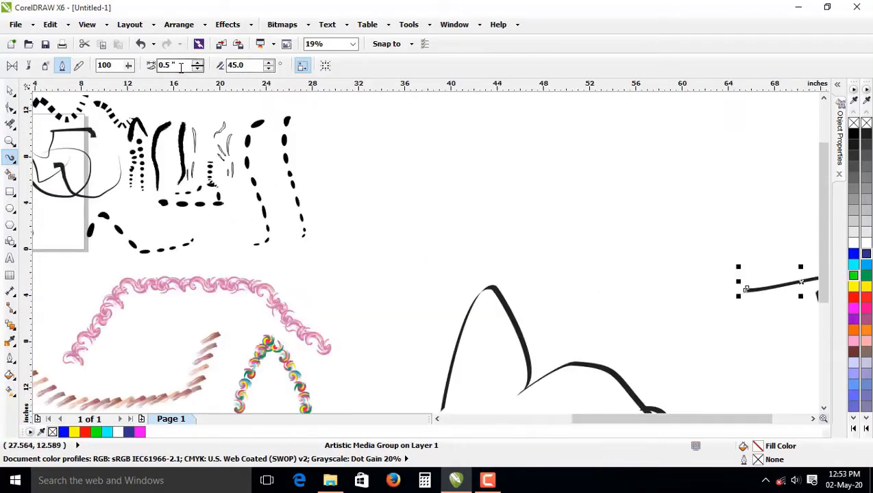
{"action": "left_click_drag", "start_coordinate": [181, 66], "coordinate": [149, 66]}
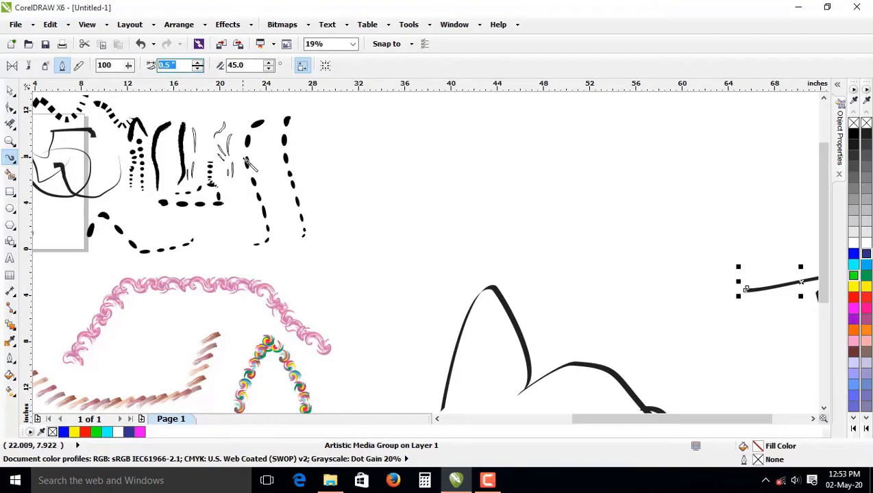
{"action": "type", "text": "10"}
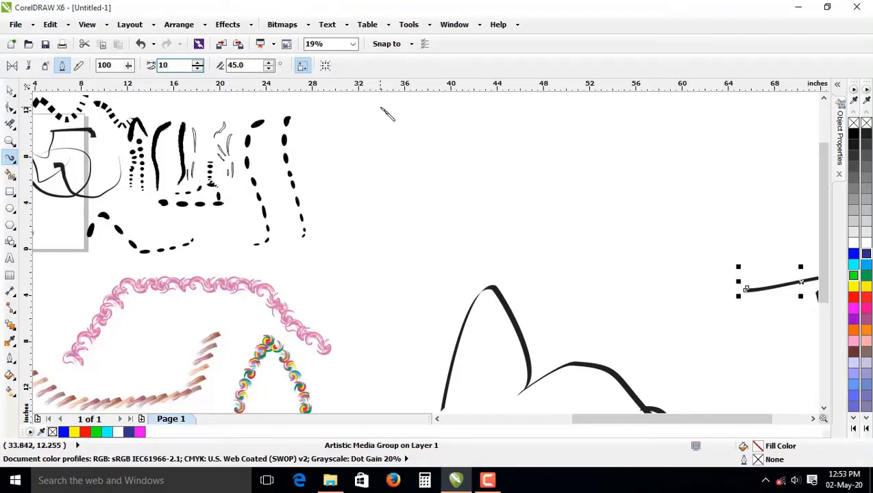
{"action": "key", "text": "Return"}
{"action": "left_click_drag", "start_coordinate": [518, 94], "coordinate": [419, 181]}
{"action": "mouse_move", "coordinate": [451, 155]}
{"action": "left_mouse_down"}
{"action": "mouse_move", "coordinate": [505, 282]}
{"action": "mouse_move", "coordinate": [647, 247]}
{"action": "mouse_move", "coordinate": [678, 156]}
{"action": "mouse_move", "coordinate": [542, 130]}
{"action": "left_mouse_up"}
Step: Draw a large letter A with thick calligraphic strokes to the right of the ring
{"action": "scroll", "coordinate": [367, 255], "scroll_direction": "down", "scroll_amount": 2}
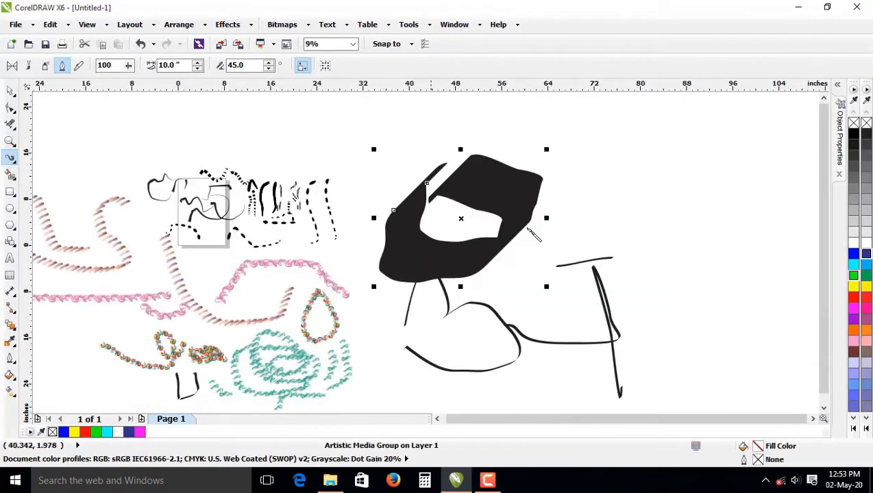
{"action": "mouse_move", "coordinate": [678, 142]}
{"action": "left_mouse_down"}
{"action": "mouse_move", "coordinate": [672, 220]}
{"action": "mouse_move", "coordinate": [644, 308]}
{"action": "mouse_move", "coordinate": [714, 165]}
{"action": "mouse_move", "coordinate": [788, 263]}
{"action": "left_mouse_up"}
{"action": "mouse_move", "coordinate": [742, 221]}
{"action": "left_mouse_down"}
{"action": "mouse_move", "coordinate": [668, 232]}
{"action": "mouse_move", "coordinate": [672, 241]}
{"action": "left_mouse_up"}
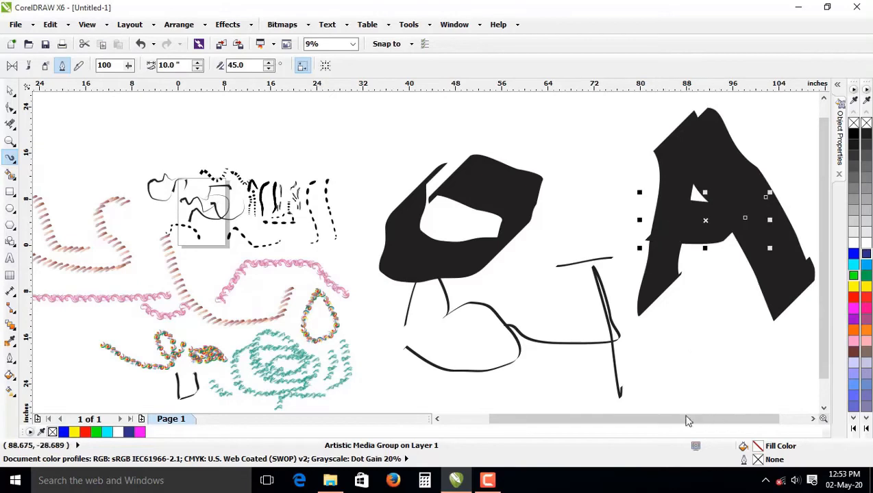
Step: Draw a letter B below the thin calligraphic curves and a second letter A beside it, using thick calligraphic strokes
{"action": "scroll", "coordinate": [531, 302], "scroll_direction": "down", "scroll_amount": 1}
{"action": "left_click_drag", "start_coordinate": [494, 327], "coordinate": [493, 414]}
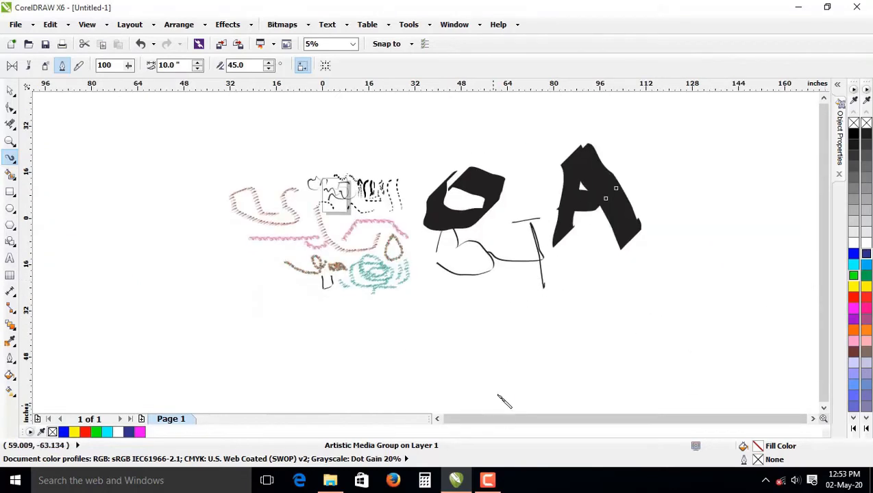
{"action": "mouse_move", "coordinate": [493, 333]}
{"action": "left_mouse_down"}
{"action": "mouse_move", "coordinate": [533, 330]}
{"action": "mouse_move", "coordinate": [529, 352]}
{"action": "mouse_move", "coordinate": [484, 372]}
{"action": "mouse_move", "coordinate": [555, 361]}
{"action": "mouse_move", "coordinate": [577, 372]}
{"action": "mouse_move", "coordinate": [550, 396]}
{"action": "mouse_move", "coordinate": [478, 413]}
{"action": "left_mouse_up"}
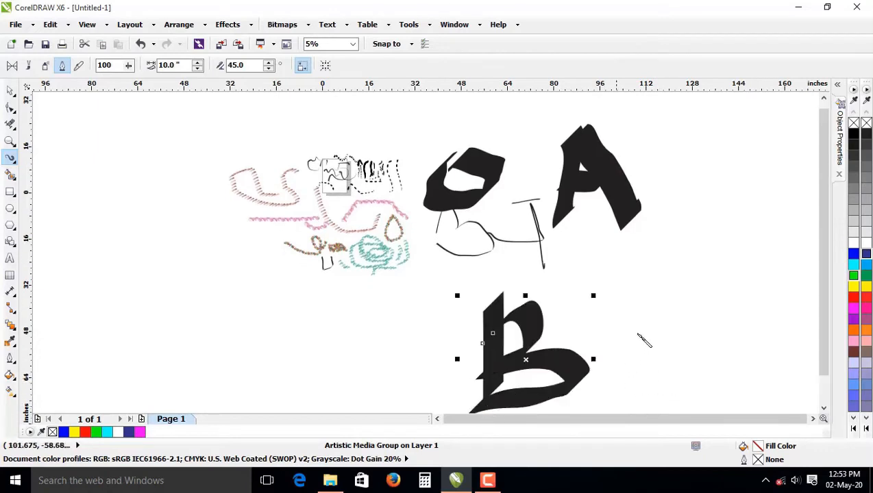
{"action": "mouse_move", "coordinate": [668, 249]}
{"action": "left_mouse_down"}
{"action": "mouse_move", "coordinate": [637, 414]}
{"action": "mouse_move", "coordinate": [717, 339]}
{"action": "mouse_move", "coordinate": [732, 391]}
{"action": "left_mouse_up"}
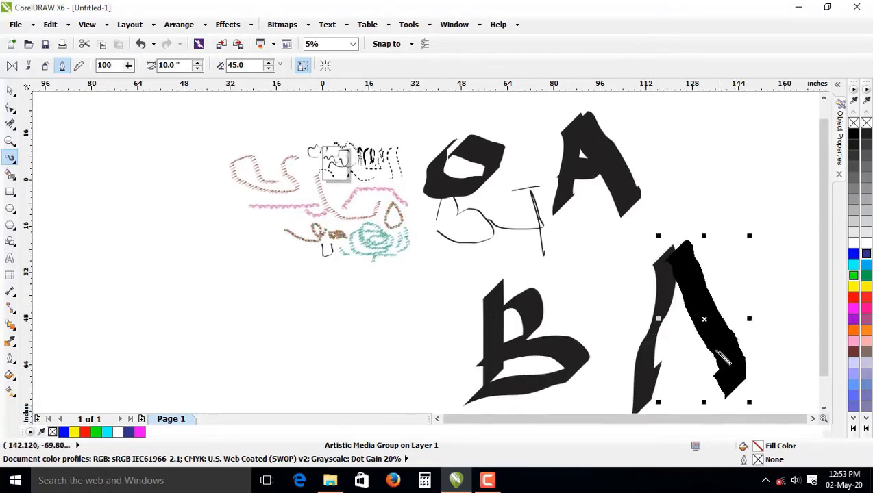
{"action": "left_click_drag", "start_coordinate": [725, 327], "coordinate": [654, 336]}
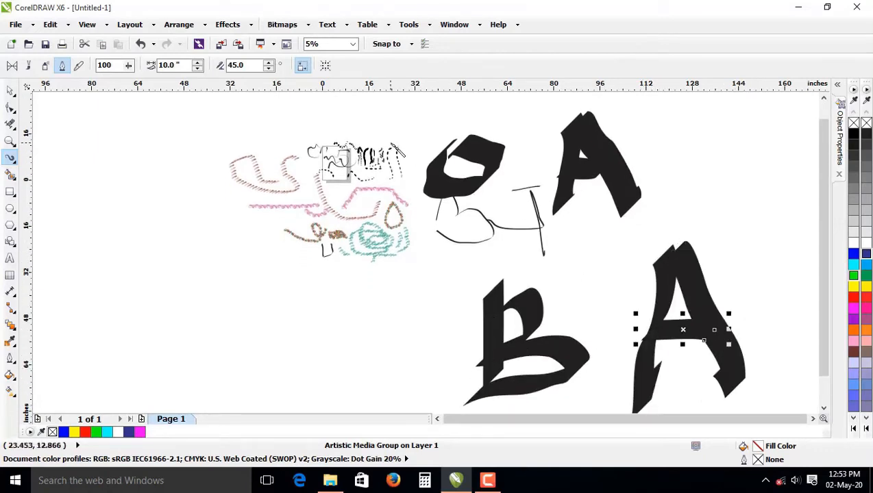
Step: Switch Artistic Media to Pressure mode and draw a large 9, an underlined 1 and a 2 around the existing artwork
{"action": "left_click", "coordinate": [83, 69]}
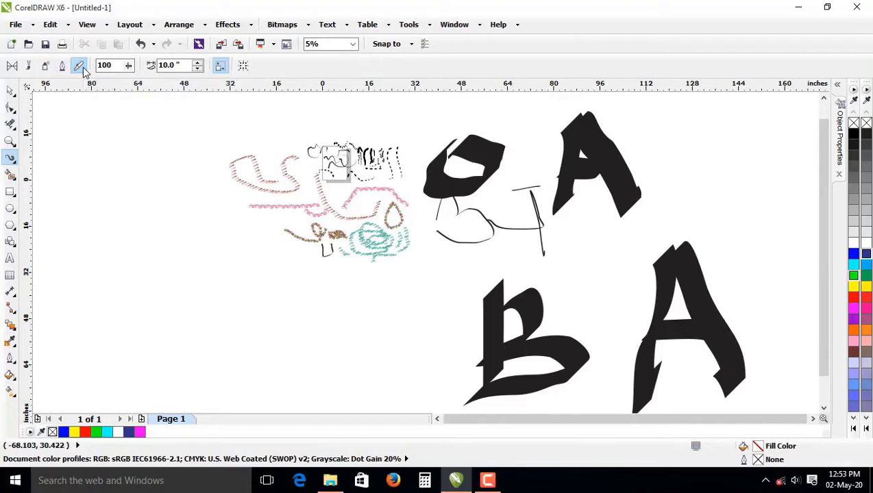
{"action": "mouse_move", "coordinate": [165, 198]}
{"action": "left_mouse_down"}
{"action": "mouse_move", "coordinate": [161, 289]}
{"action": "mouse_move", "coordinate": [222, 237]}
{"action": "mouse_move", "coordinate": [244, 267]}
{"action": "mouse_move", "coordinate": [218, 368]}
{"action": "mouse_move", "coordinate": [191, 369]}
{"action": "mouse_move", "coordinate": [177, 362]}
{"action": "mouse_move", "coordinate": [209, 234]}
{"action": "mouse_move", "coordinate": [207, 275]}
{"action": "left_mouse_up"}
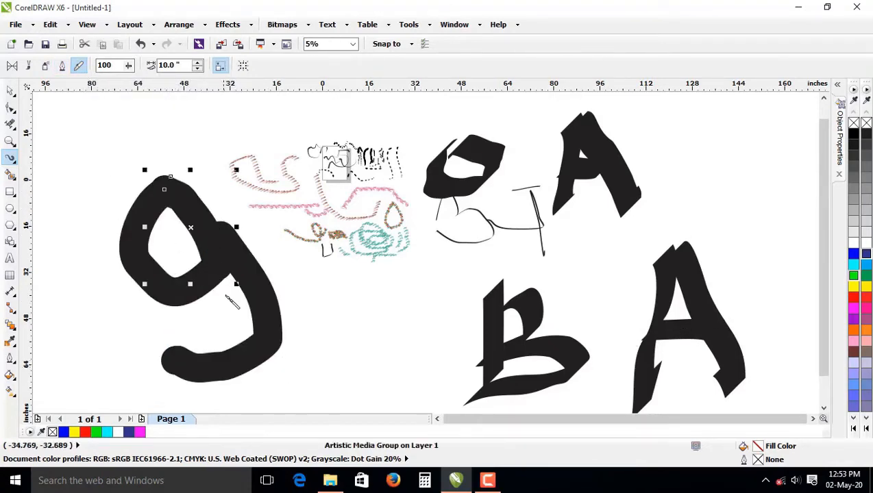
{"action": "scroll", "coordinate": [383, 336], "scroll_direction": "down", "scroll_amount": 2}
{"action": "mouse_move", "coordinate": [401, 117]}
{"action": "left_mouse_down"}
{"action": "mouse_move", "coordinate": [435, 98]}
{"action": "mouse_move", "coordinate": [435, 174]}
{"action": "mouse_move", "coordinate": [508, 217]}
{"action": "left_mouse_up"}
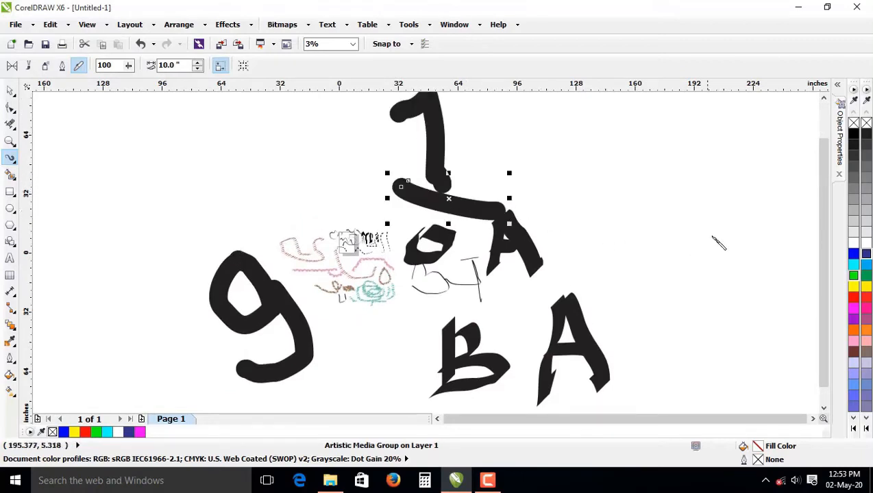
{"action": "mouse_move", "coordinate": [653, 193]}
{"action": "left_mouse_down"}
{"action": "mouse_move", "coordinate": [685, 174]}
{"action": "mouse_move", "coordinate": [722, 233]}
{"action": "mouse_move", "coordinate": [665, 275]}
{"action": "mouse_move", "coordinate": [844, 280]}
{"action": "left_mouse_up"}
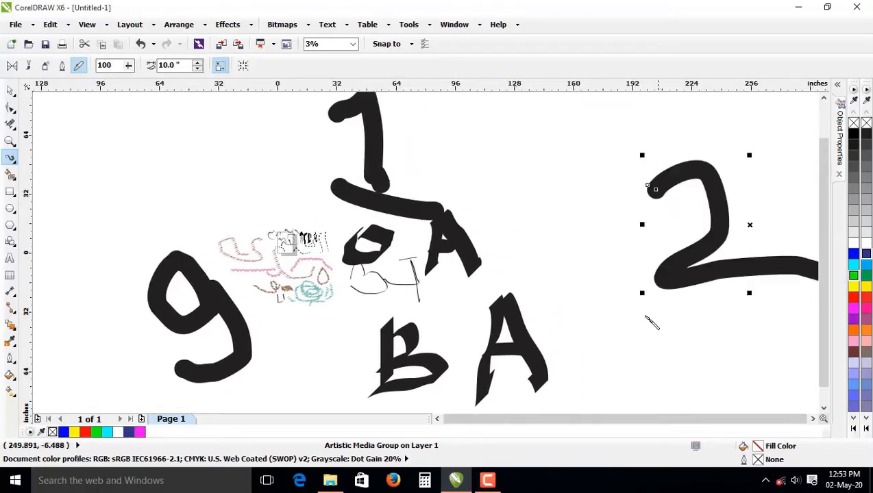
{"action": "mouse_move", "coordinate": [643, 318]}
{"action": "left_mouse_down"}
{"action": "mouse_move", "coordinate": [710, 345]}
{"action": "mouse_move", "coordinate": [704, 363]}
{"action": "mouse_move", "coordinate": [653, 418]}
{"action": "mouse_move", "coordinate": [616, 365]}
{"action": "left_mouse_up"}
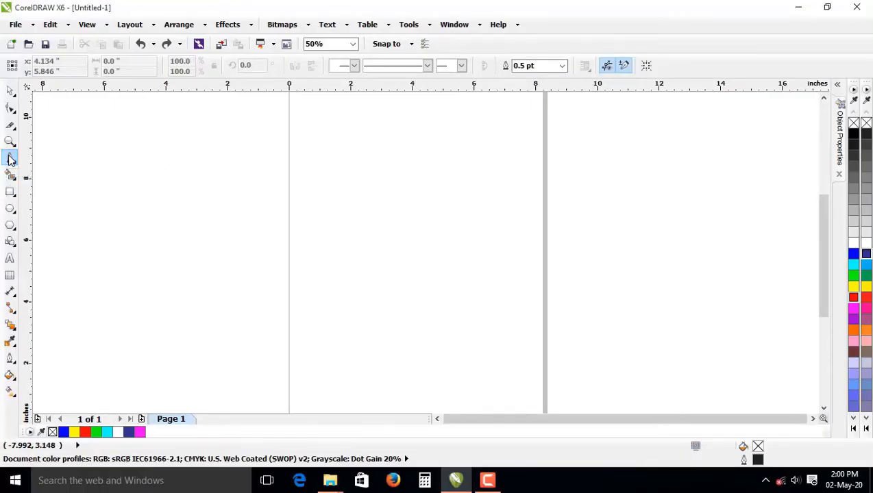
Step: Draw a closed, straight-sided car outline about 15.2 by 5.6 inches with the Pen tool, and fill it blue
{"action": "left_click", "coordinate": [350, 286]}
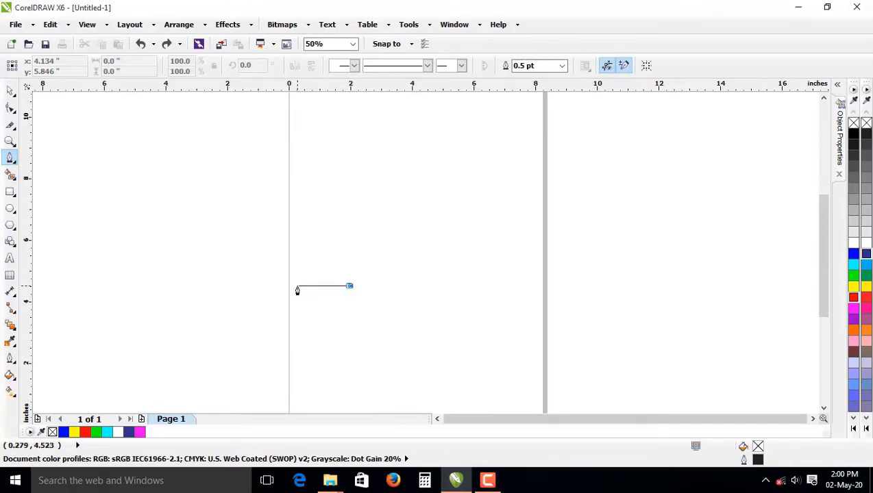
{"action": "left_click", "coordinate": [297, 287]}
{"action": "left_click", "coordinate": [305, 191]}
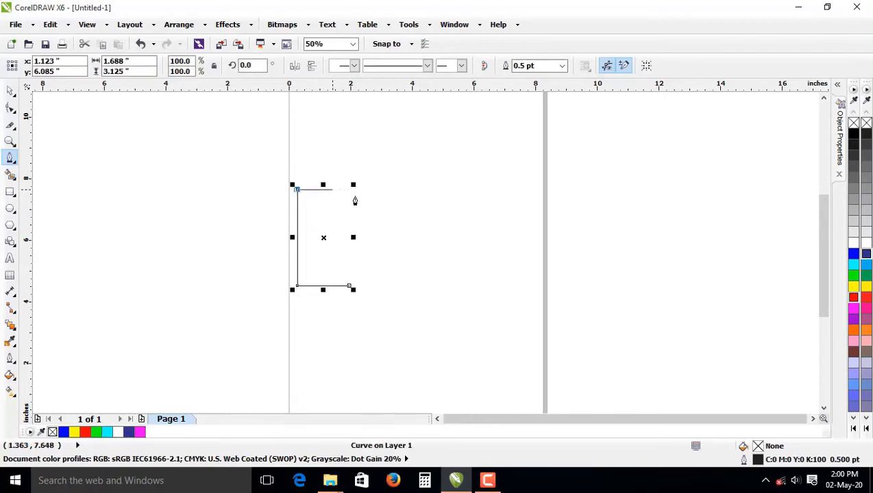
{"action": "left_click", "coordinate": [395, 189]}
{"action": "left_click", "coordinate": [449, 137]}
{"action": "left_click", "coordinate": [605, 136]}
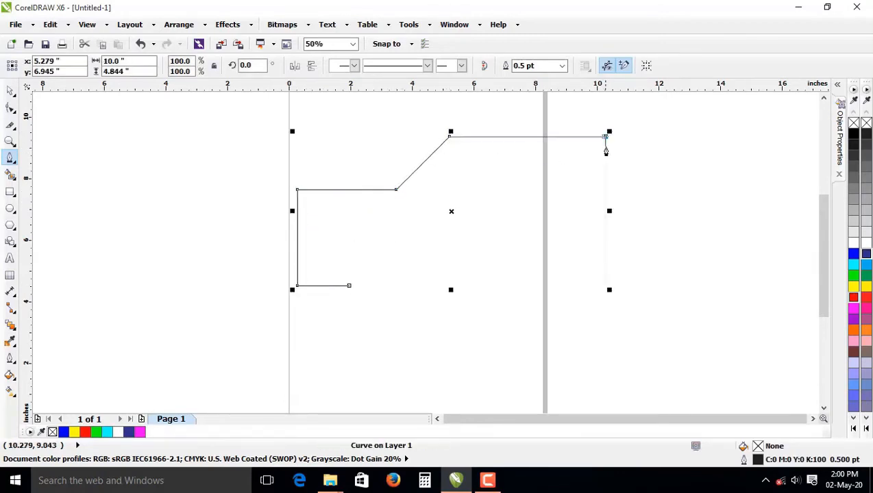
{"action": "left_click", "coordinate": [684, 215]}
{"action": "left_click", "coordinate": [766, 215]}
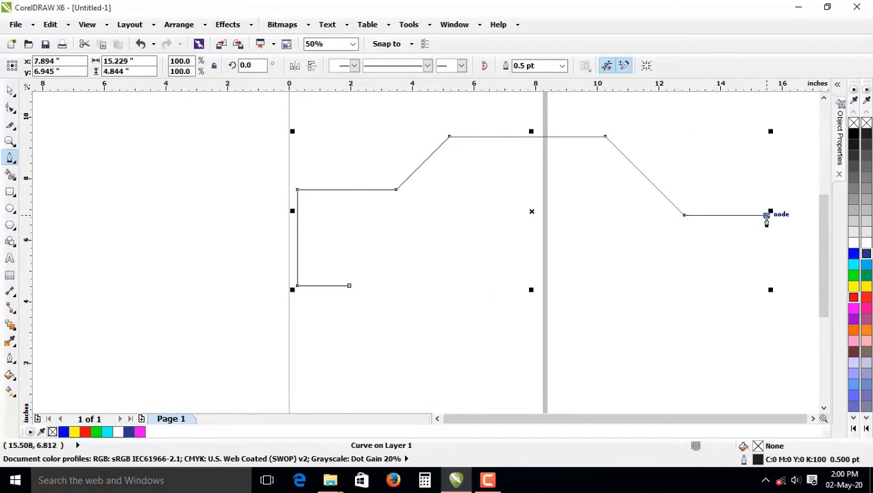
{"action": "left_click", "coordinate": [767, 311]}
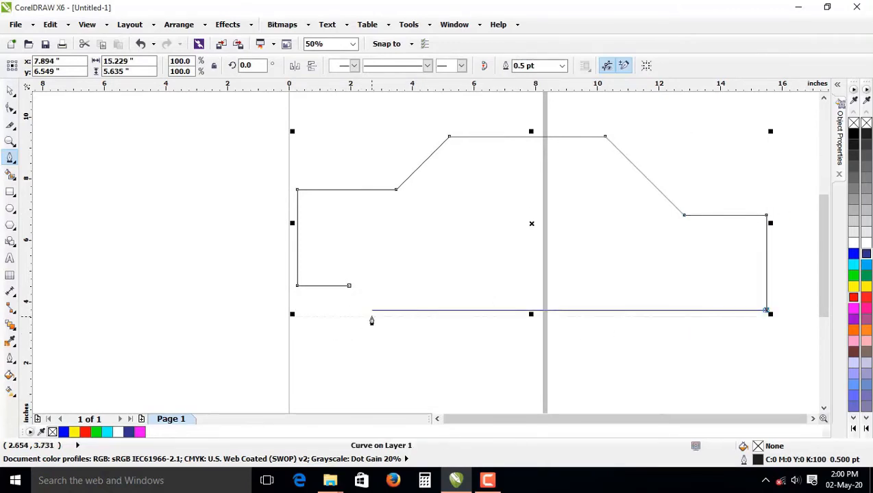
{"action": "left_click", "coordinate": [349, 309]}
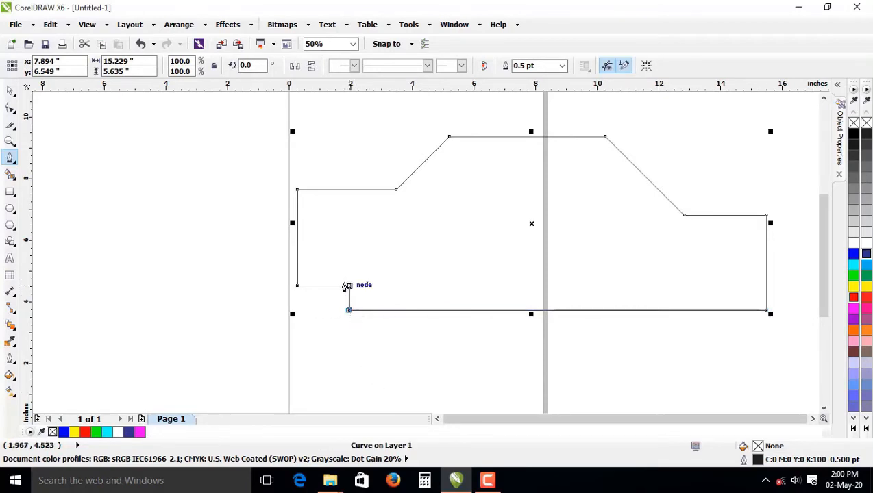
{"action": "left_click", "coordinate": [348, 286]}
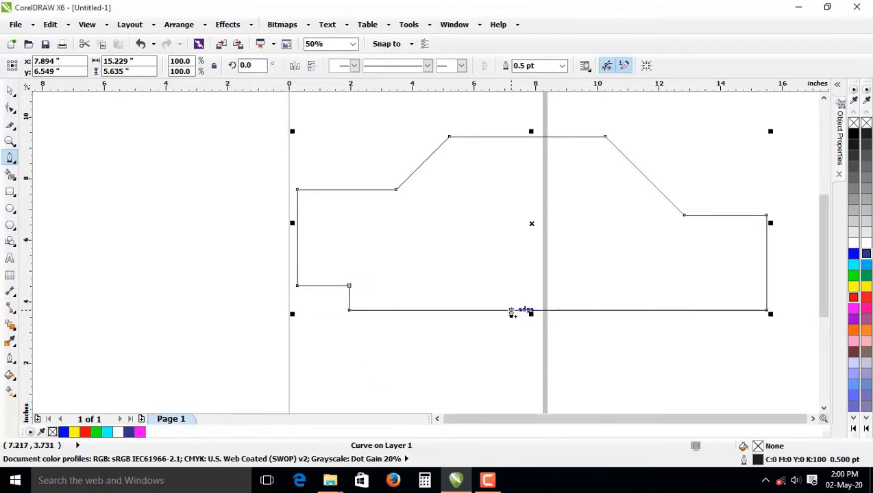
{"action": "left_click", "coordinate": [852, 255]}
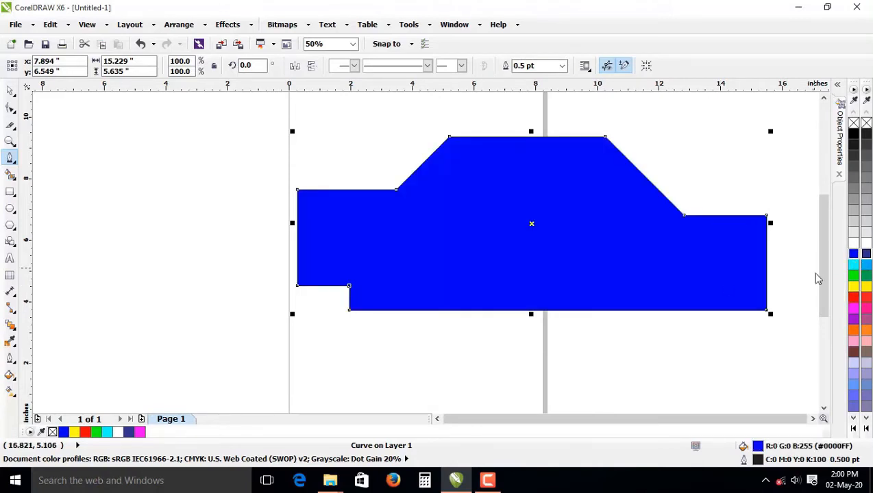
Step: Draw a closed petal about 1.2 by 2.9 inches from two mirrored Pen curves beside the blue car, and fill it magenta
{"action": "scroll", "coordinate": [182, 213], "scroll_direction": "down", "scroll_amount": 1}
{"action": "scroll", "coordinate": [609, 224], "scroll_direction": "up", "scroll_amount": 1}
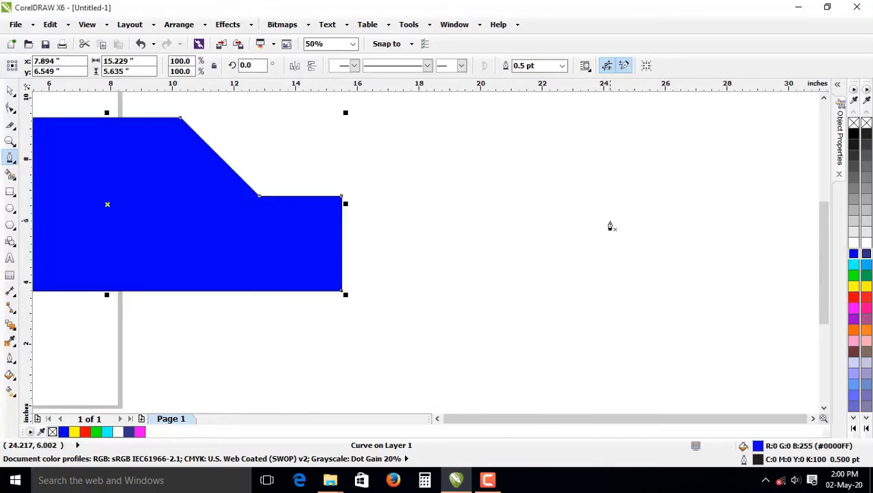
{"action": "left_click", "coordinate": [510, 162]}
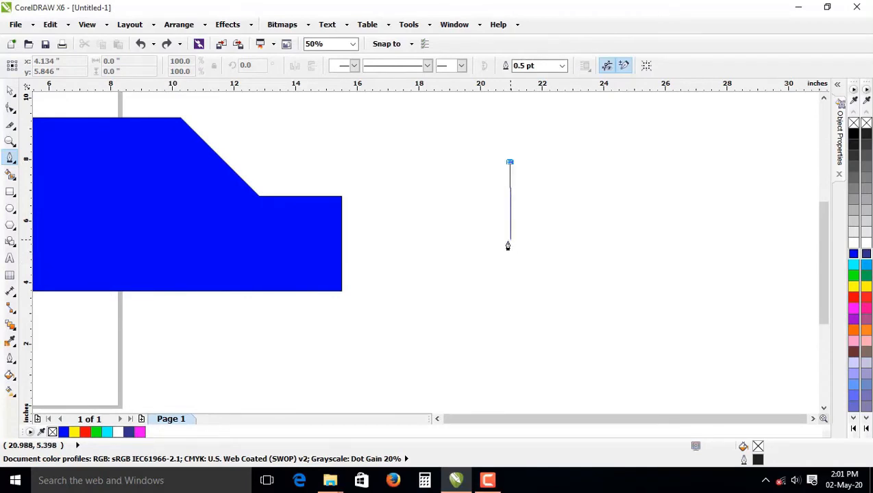
{"action": "key", "text": "shift"}
{"action": "left_click", "coordinate": [507, 253]}
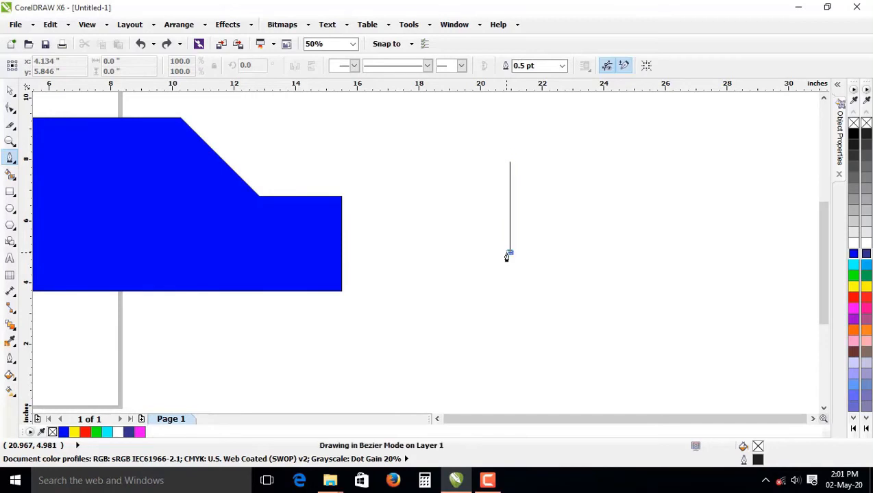
{"action": "left_click_drag", "start_coordinate": [510, 255], "coordinate": [555, 285]}
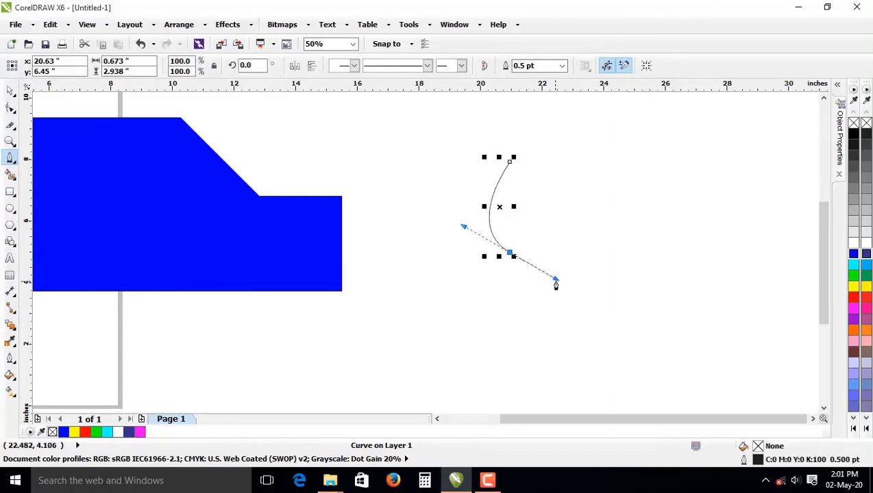
{"action": "left_click", "coordinate": [510, 257]}
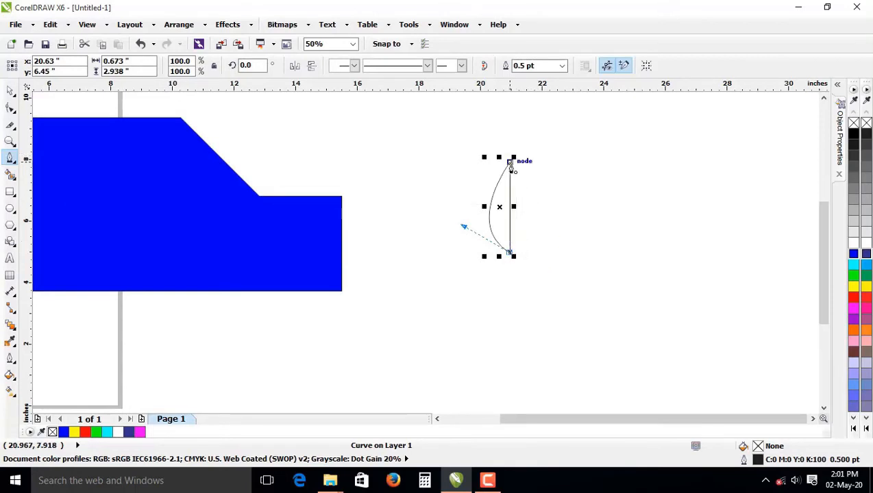
{"action": "left_click_drag", "start_coordinate": [511, 164], "coordinate": [548, 234]}
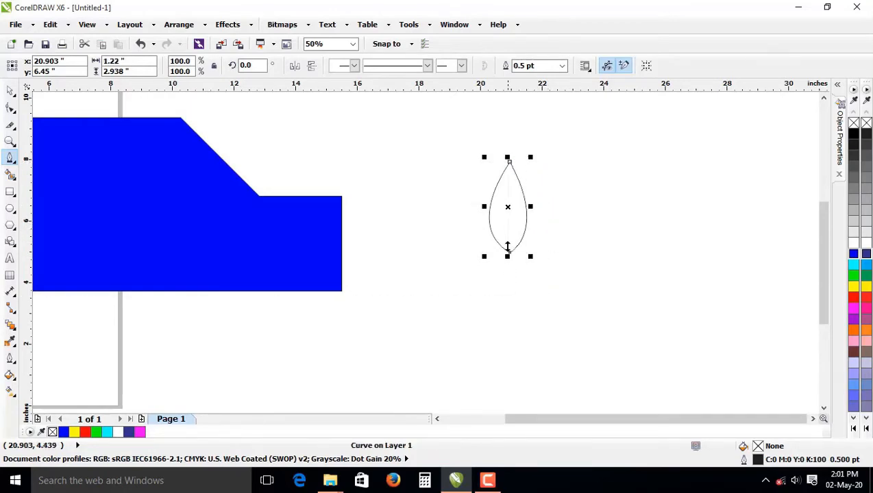
{"action": "left_click", "coordinate": [854, 311]}
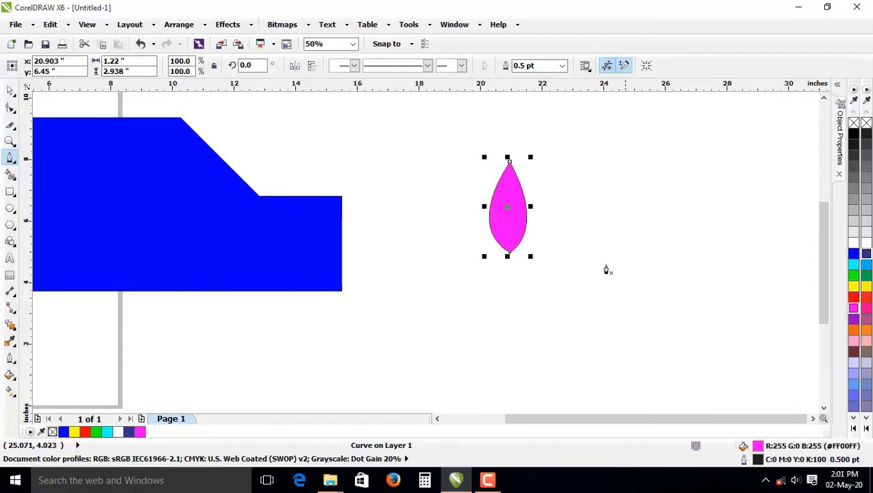
Step: Move the petal's rotation centre to its lower tip and create a copy rotated 30 degrees clockwise
{"action": "left_click", "coordinate": [9, 90]}
{"action": "left_click", "coordinate": [508, 207]}
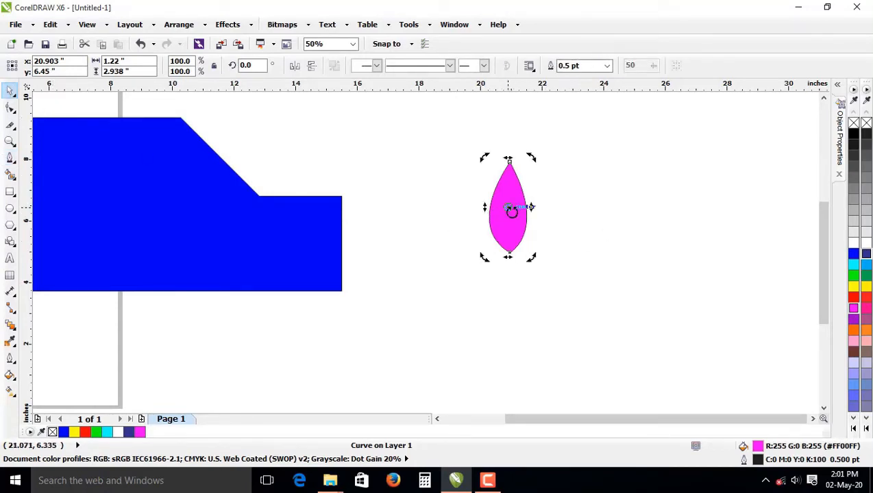
{"action": "left_click_drag", "start_coordinate": [508, 207], "coordinate": [508, 252]}
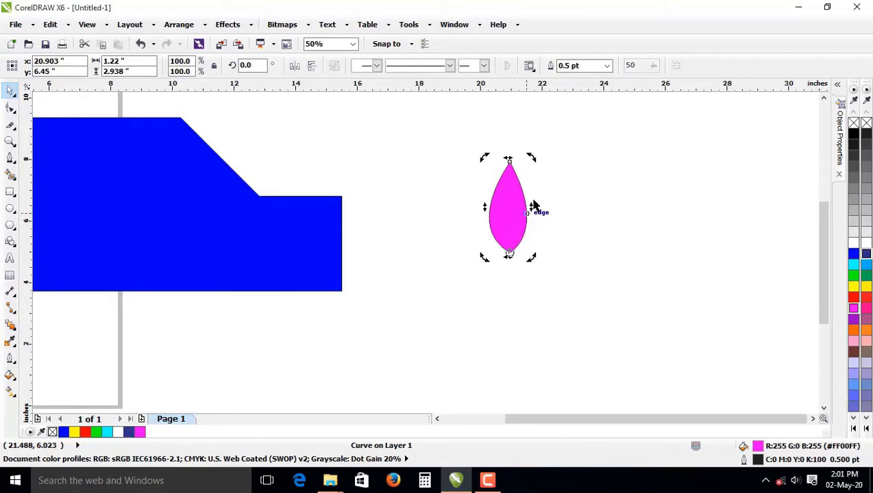
{"action": "left_click_drag", "start_coordinate": [530, 158], "coordinate": [569, 202]}
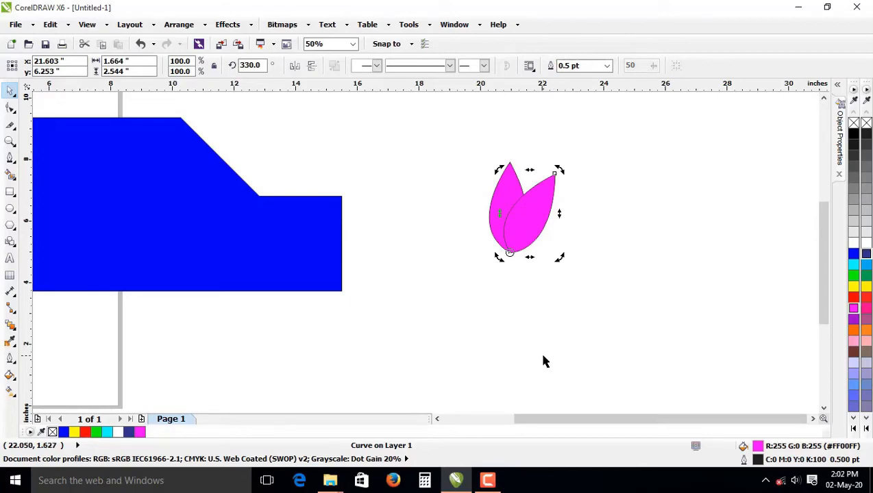
Step: Repeat the rotated petal copy ten times to complete a twelve-petal flower, and deselect it
{"action": "key", "text": "ctrl+r"}
{"action": "key", "text": "ctrl+r"}
{"action": "key", "text": "ctrl+r"}
{"action": "key", "text": "ctrl+r"}
{"action": "key", "text": "ctrl+r"}
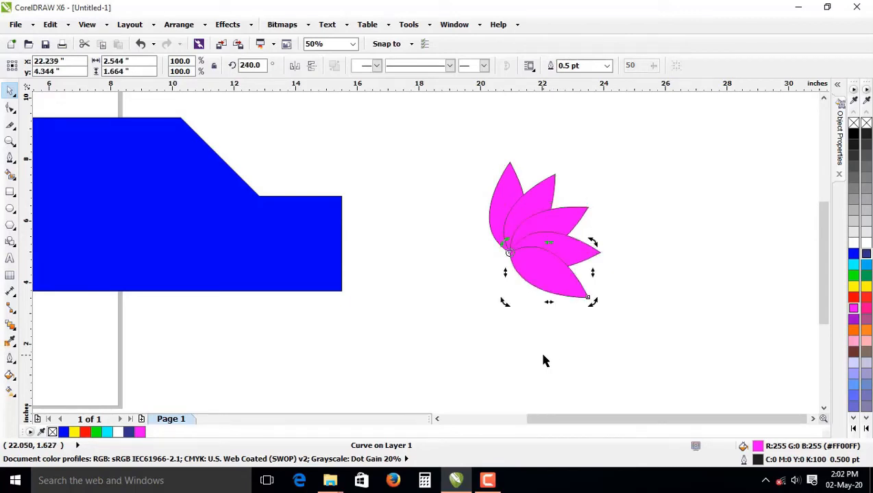
{"action": "key", "text": "ctrl+r"}
{"action": "key", "text": "ctrl+r"}
{"action": "key", "text": "ctrl+r"}
{"action": "key", "text": "ctrl+r"}
{"action": "key", "text": "ctrl+r"}
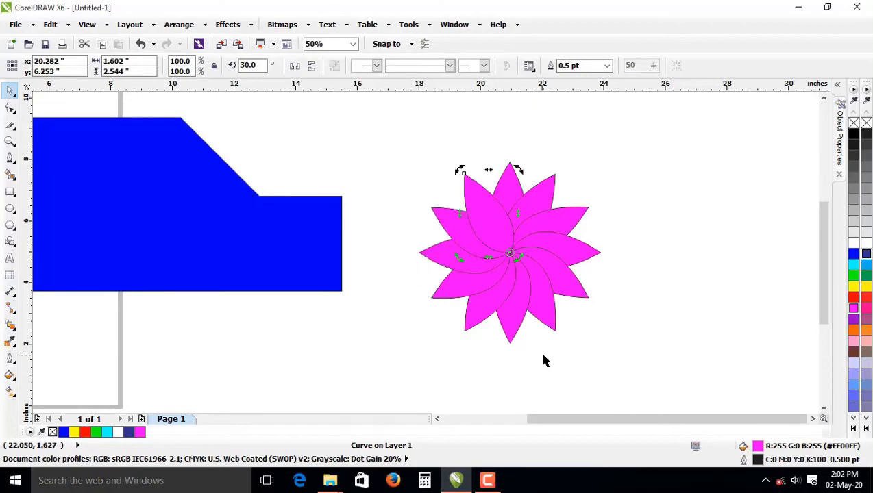
{"action": "scroll", "coordinate": [340, 118], "scroll_direction": "down", "scroll_amount": 1}
{"action": "left_click", "coordinate": [519, 247]}
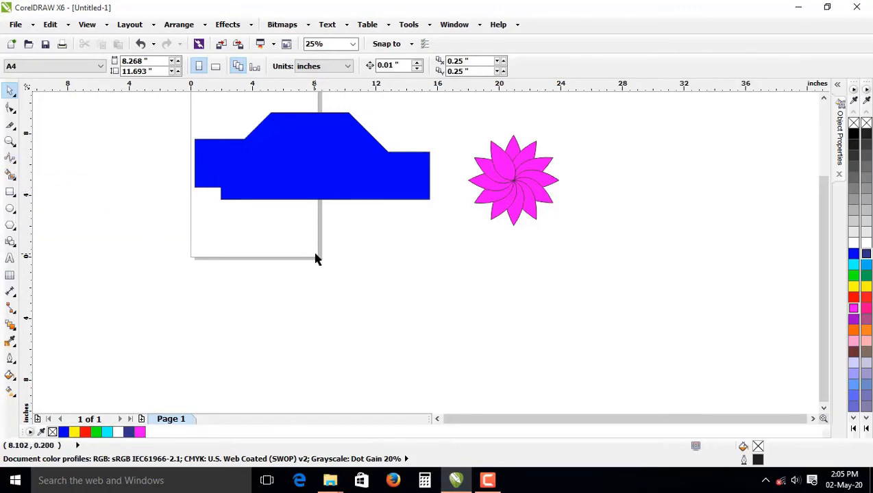
Step: Draw a wavy B-Spline curve about 25.6 by 5.5 inches below the blue car and the flower
{"action": "left_click", "coordinate": [10, 158]}
{"action": "left_click", "coordinate": [305, 316]}
{"action": "left_click", "coordinate": [332, 265]}
{"action": "left_click", "coordinate": [376, 328]}
{"action": "left_click", "coordinate": [407, 255]}
{"action": "left_click", "coordinate": [465, 324]}
{"action": "left_click", "coordinate": [487, 247]}
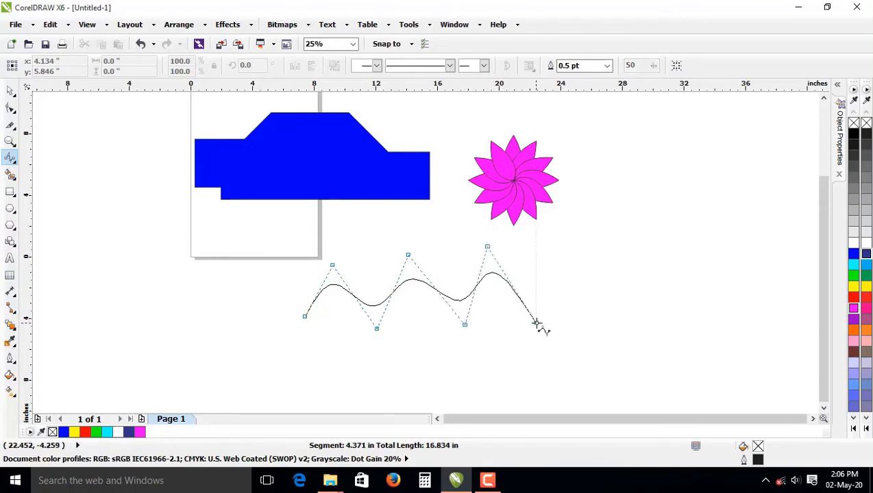
{"action": "left_click", "coordinate": [536, 322]}
{"action": "left_click", "coordinate": [552, 222]}
{"action": "left_click", "coordinate": [615, 337]}
{"action": "left_click", "coordinate": [653, 206]}
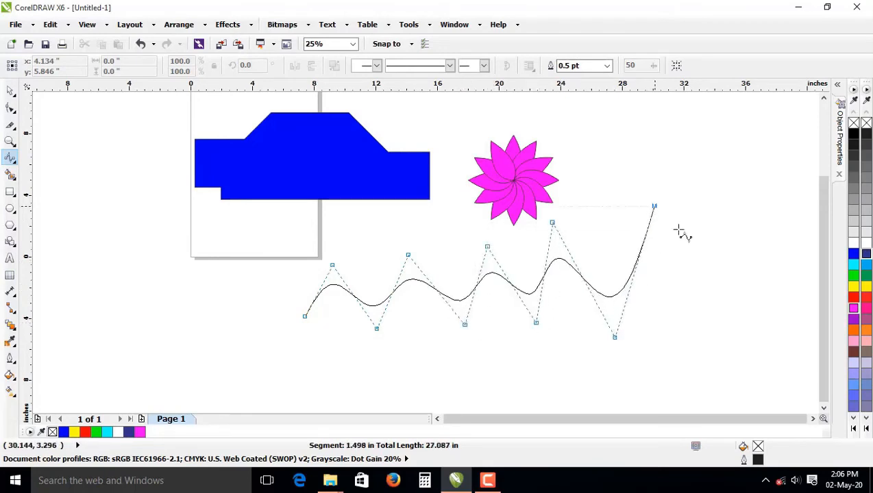
{"action": "double_click", "coordinate": [699, 259]}
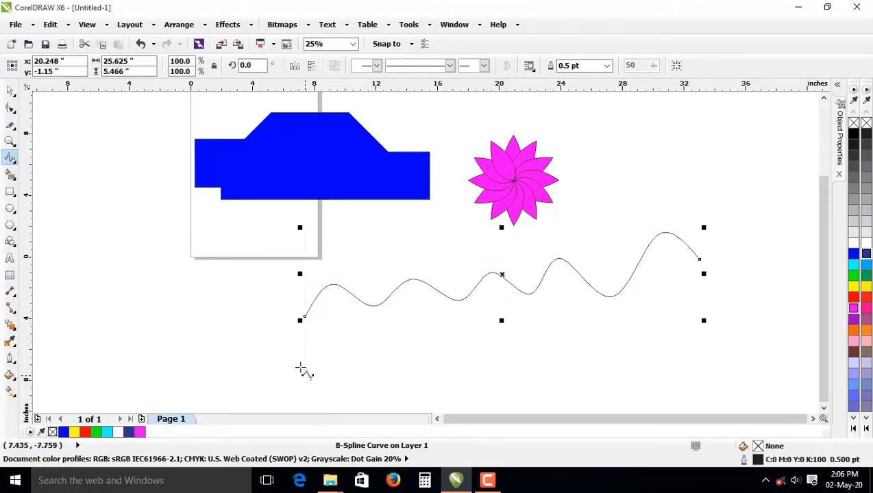
Step: Draw a large open B-Spline curve winding around the blue car, the flower and the wavy line, finishing above the car
{"action": "scroll", "coordinate": [370, 258], "scroll_direction": "down", "scroll_amount": 1}
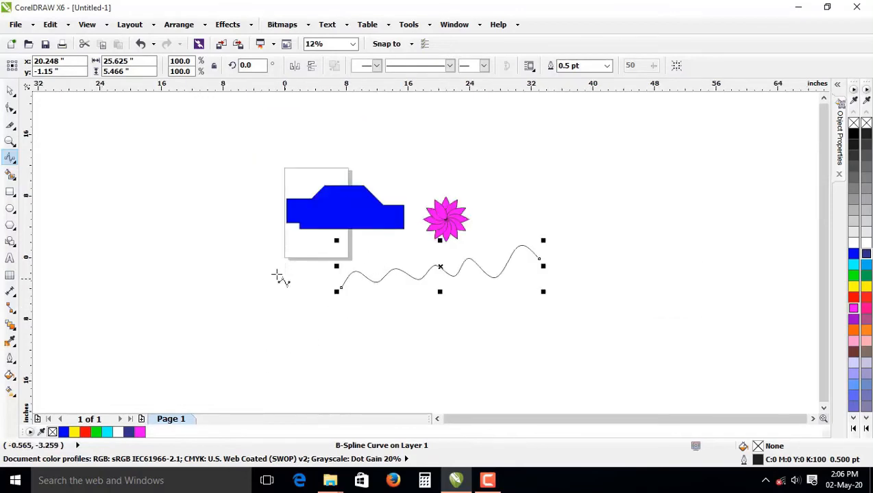
{"action": "key", "text": "Escape"}
{"action": "left_click", "coordinate": [240, 230]}
{"action": "left_click", "coordinate": [216, 287]}
{"action": "left_click", "coordinate": [302, 322]}
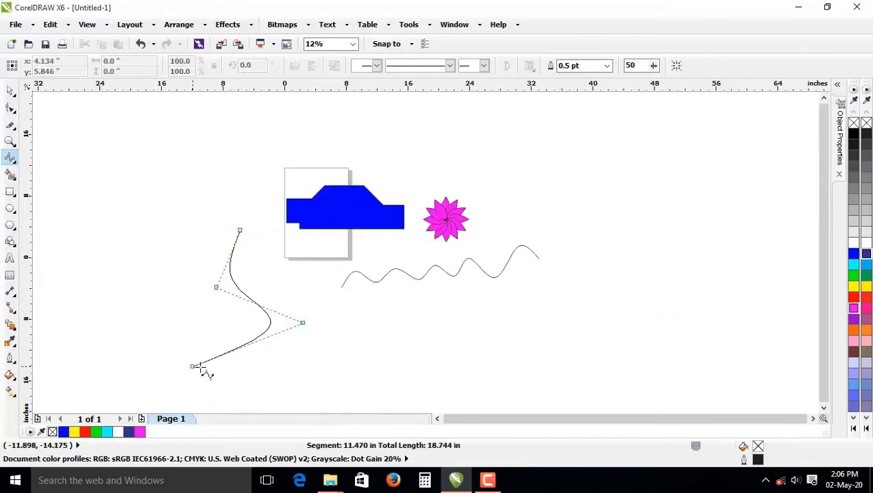
{"action": "left_click", "coordinate": [192, 367]}
{"action": "left_click", "coordinate": [332, 396]}
{"action": "left_click", "coordinate": [363, 336]}
{"action": "left_click", "coordinate": [455, 389]}
{"action": "left_click", "coordinate": [457, 322]}
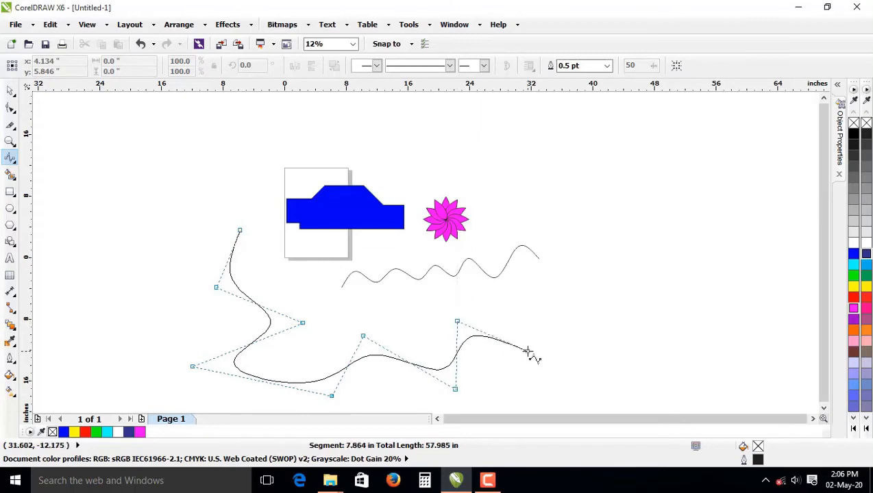
{"action": "left_click", "coordinate": [528, 351]}
{"action": "left_click", "coordinate": [538, 304]}
{"action": "left_click", "coordinate": [588, 287]}
{"action": "left_click", "coordinate": [573, 212]}
{"action": "left_click", "coordinate": [547, 183]}
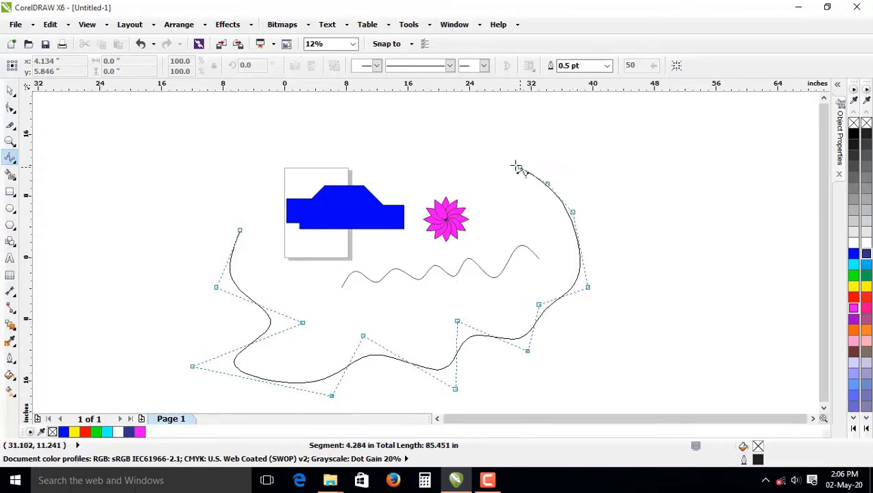
{"action": "left_click", "coordinate": [515, 165]}
{"action": "double_click", "coordinate": [287, 142]}
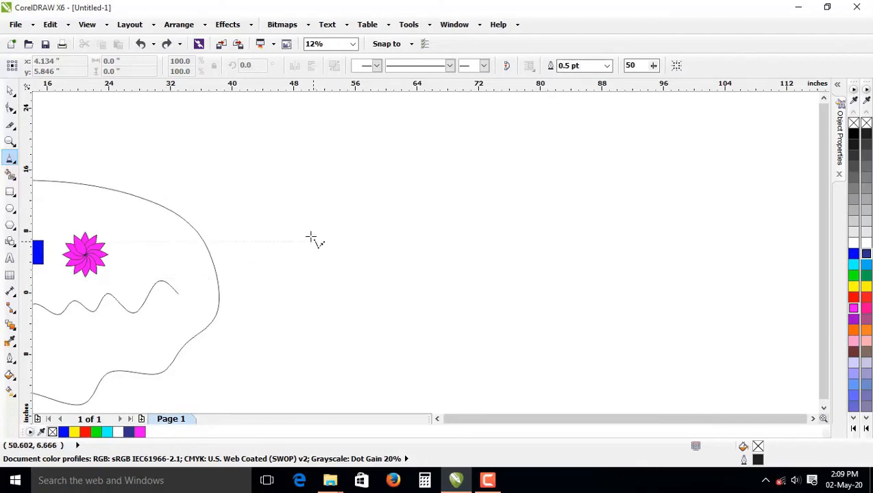
Step: Draw a closed Polyline shape about 43.9 by 29.9 inches with one curved section, beside the large curve, and fill it yellow
{"action": "left_click", "coordinate": [299, 227]}
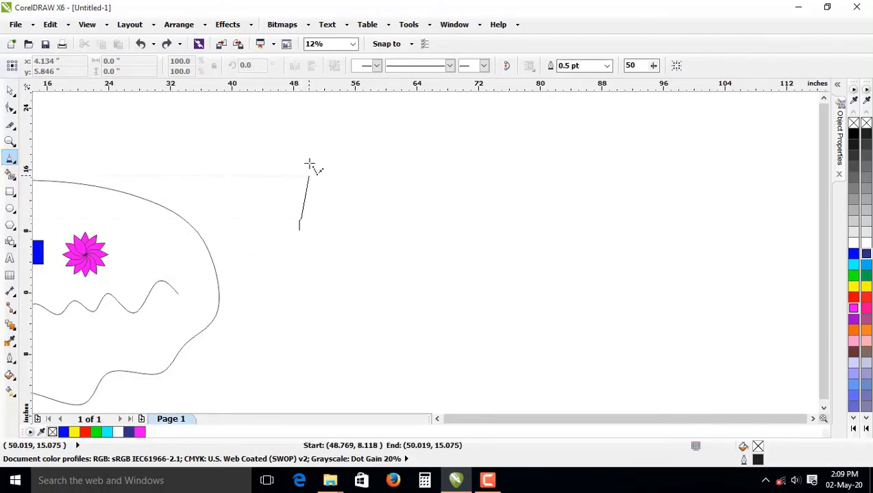
{"action": "left_click", "coordinate": [308, 135]}
{"action": "left_click", "coordinate": [469, 152]}
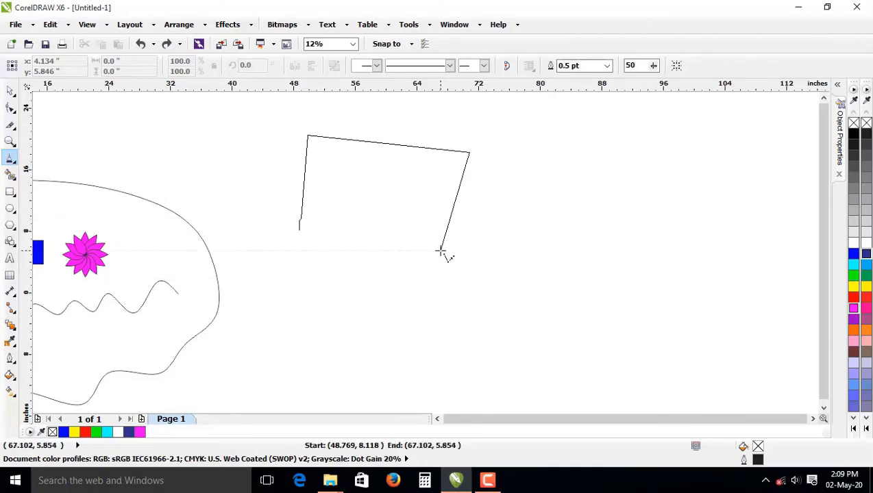
{"action": "mouse_move", "coordinate": [440, 250]}
{"action": "left_mouse_down"}
{"action": "mouse_move", "coordinate": [444, 291]}
{"action": "mouse_move", "coordinate": [503, 317]}
{"action": "left_mouse_up"}
{"action": "left_click", "coordinate": [548, 241]}
{"action": "left_click", "coordinate": [547, 174]}
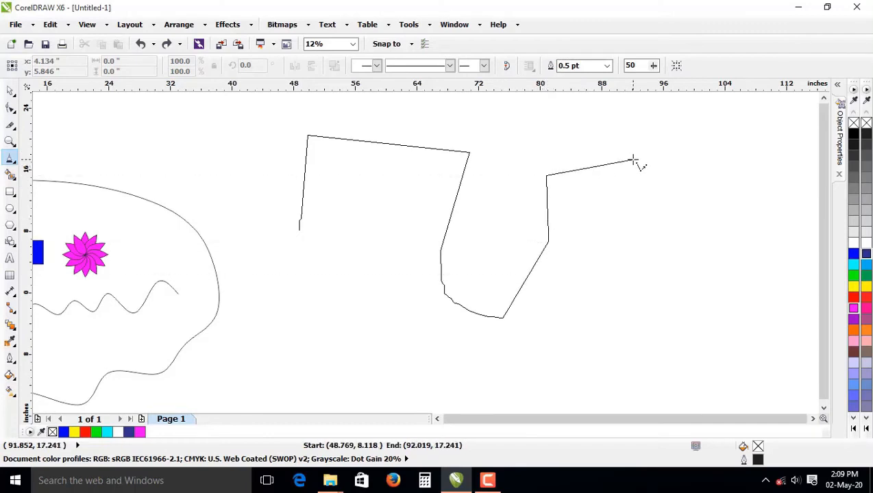
{"action": "left_click", "coordinate": [633, 160]}
{"action": "left_click", "coordinate": [637, 277]}
{"action": "left_click", "coordinate": [368, 365]}
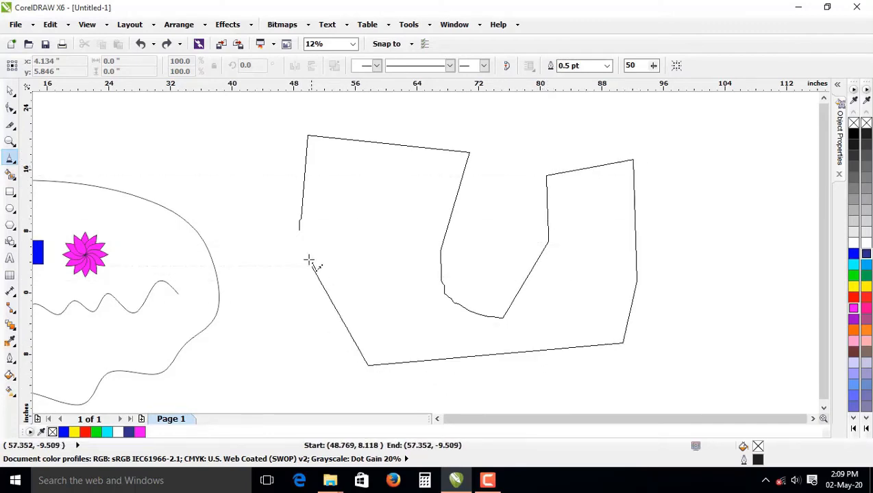
{"action": "left_click", "coordinate": [299, 230]}
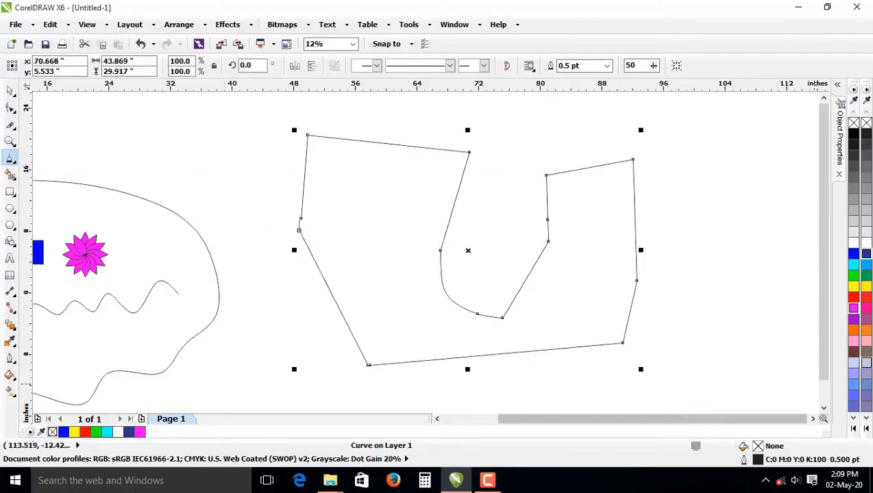
{"action": "left_click", "coordinate": [855, 291]}
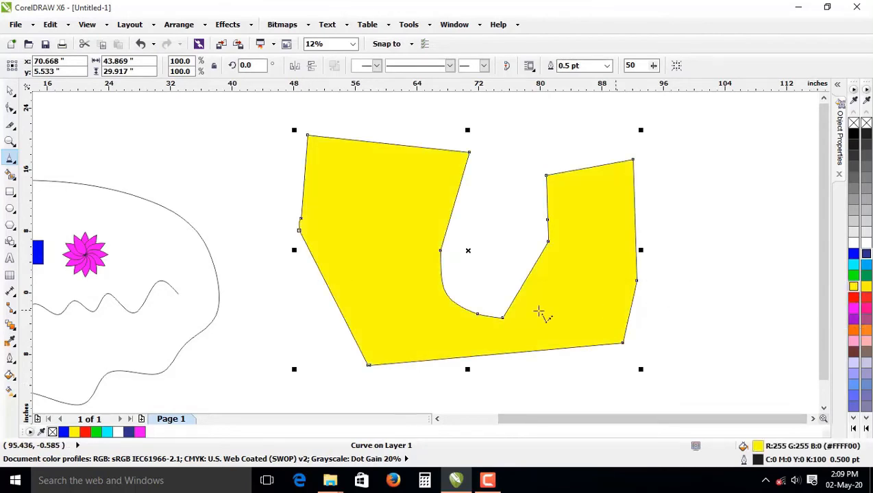
Step: Draw a second closed Polyline shape from straight, mostly horizontal and vertical segments below the yellow shape
{"action": "scroll", "coordinate": [279, 132], "scroll_direction": "down", "scroll_amount": 2}
{"action": "scroll", "coordinate": [342, 322], "scroll_direction": "up", "scroll_amount": 2}
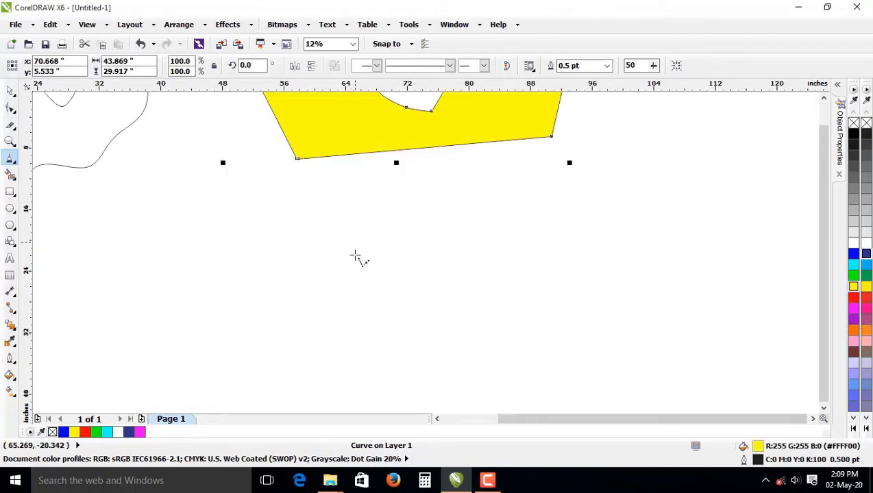
{"action": "left_click", "coordinate": [350, 246]}
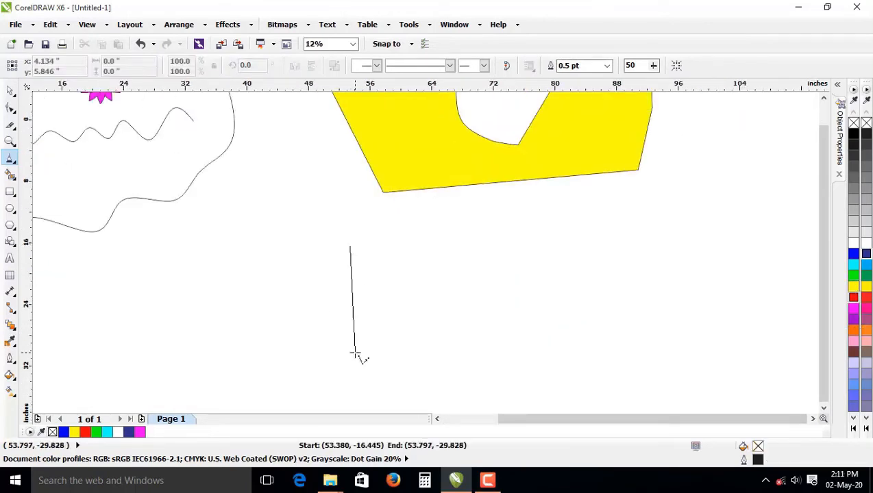
{"action": "left_click", "coordinate": [355, 353]}
{"action": "left_click", "coordinate": [483, 353]}
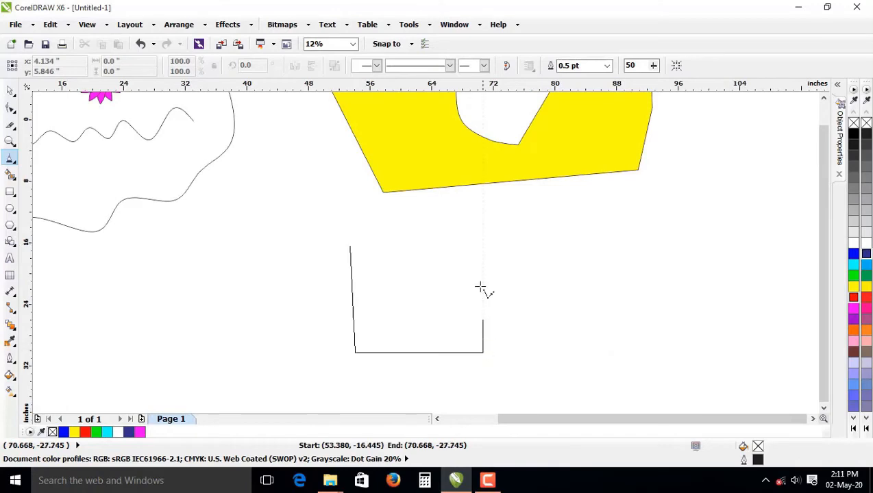
{"action": "left_click", "coordinate": [483, 245]}
{"action": "left_click", "coordinate": [578, 270]}
{"action": "left_click", "coordinate": [578, 344]}
{"action": "left_click", "coordinate": [676, 344]}
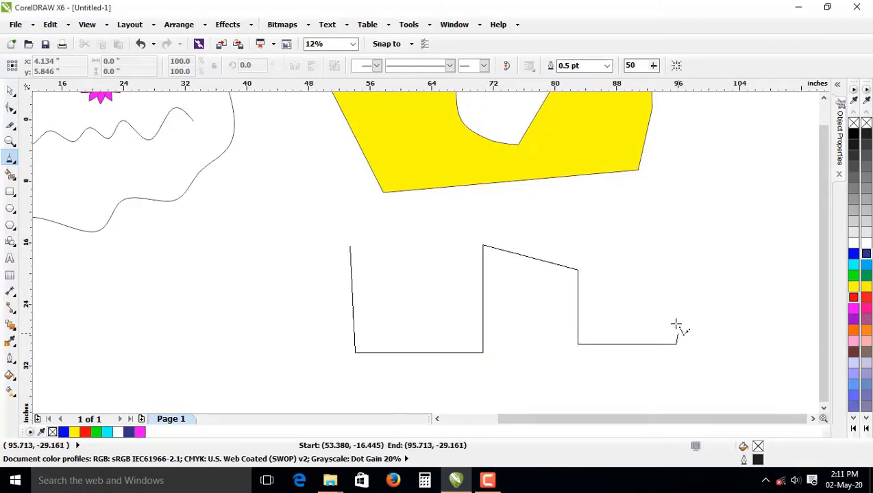
{"action": "left_click", "coordinate": [646, 205], "text": "ctrl"}
{"action": "left_click", "coordinate": [342, 231], "text": "ctrl"}
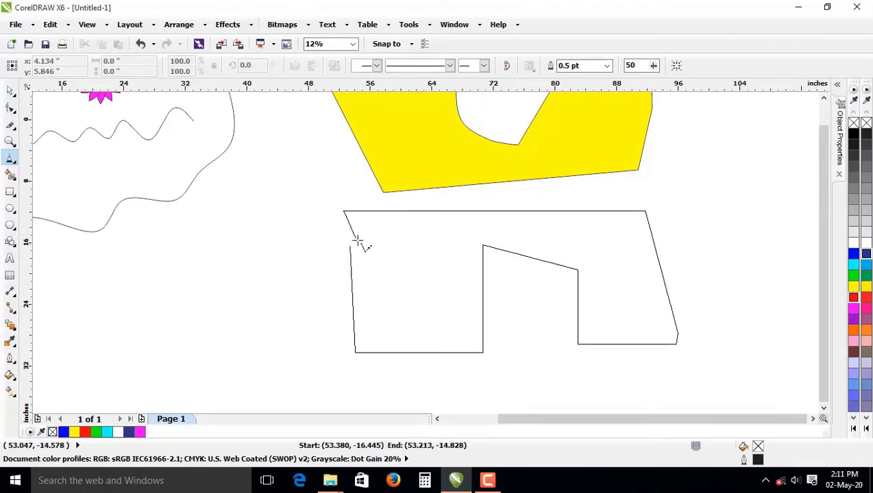
{"action": "left_click", "coordinate": [350, 246]}
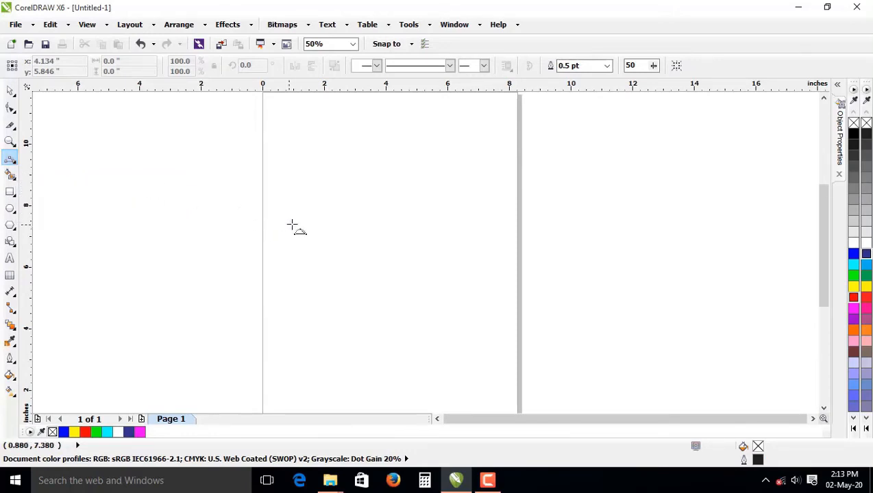
Step: Draw an upward arch about 3.7 by 2.2 inches on the page with the 3-Point Curve tool
{"action": "left_click_drag", "start_coordinate": [291, 225], "coordinate": [404, 234]}
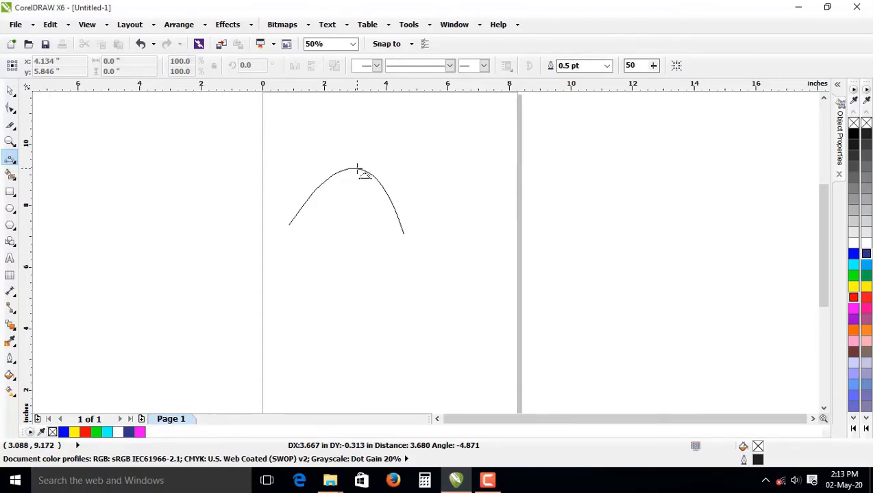
{"action": "left_click", "coordinate": [356, 171]}
{"action": "left_click", "coordinate": [498, 227]}
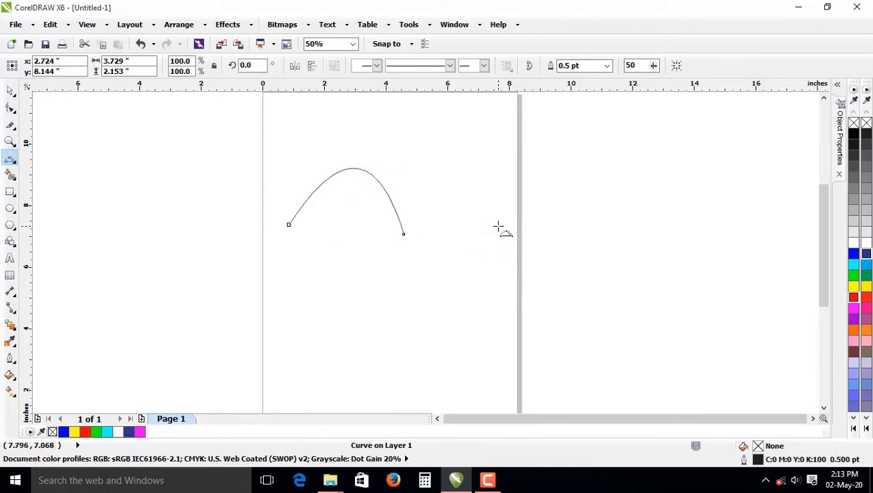
Step: Draw two downward-bulging 3-Point Curves: one about 3.7 by 3.2 inches across the page edge, another about 3.5 inches wide below the arch
{"action": "left_click_drag", "start_coordinate": [627, 226], "coordinate": [515, 236]}
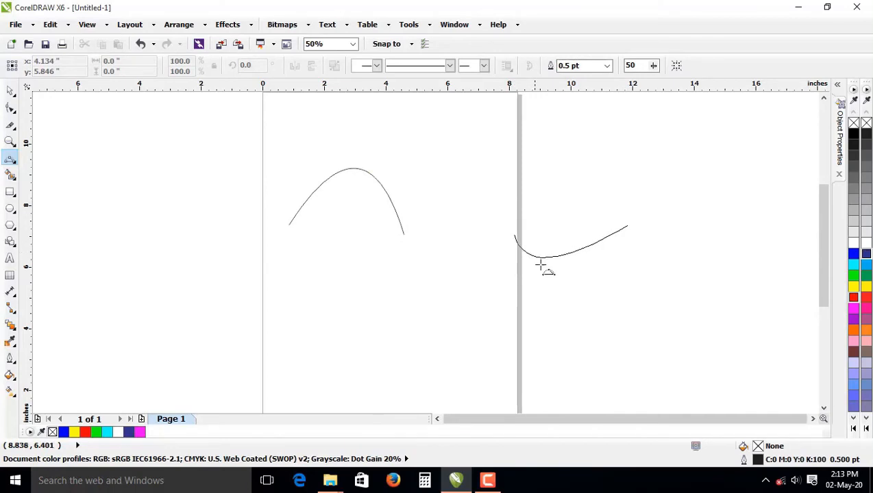
{"action": "left_click", "coordinate": [605, 325]}
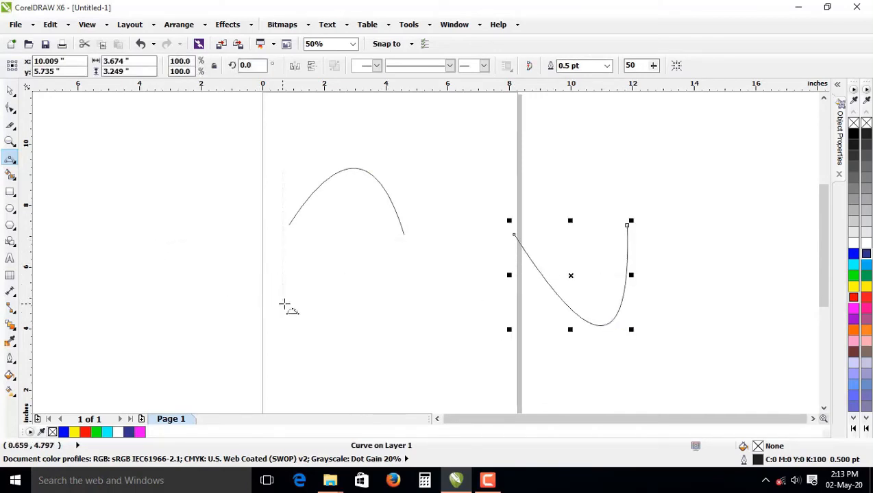
{"action": "left_click_drag", "start_coordinate": [283, 304], "coordinate": [390, 303]}
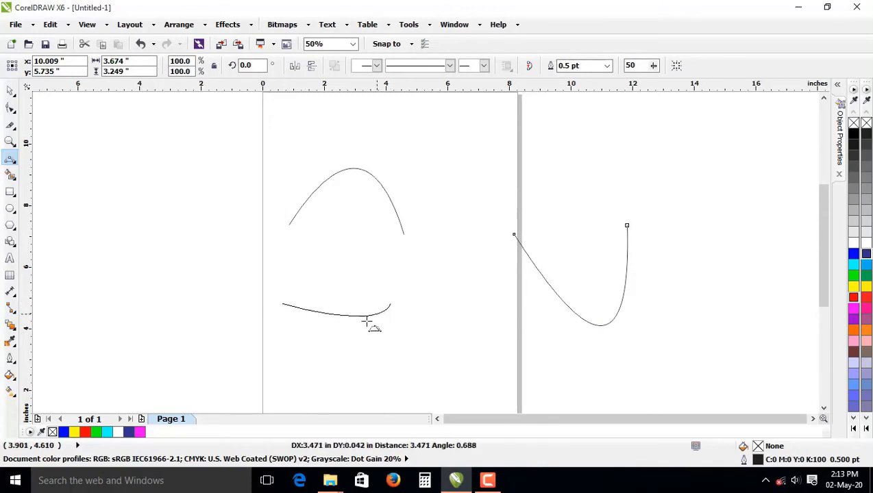
{"action": "left_click", "coordinate": [336, 359]}
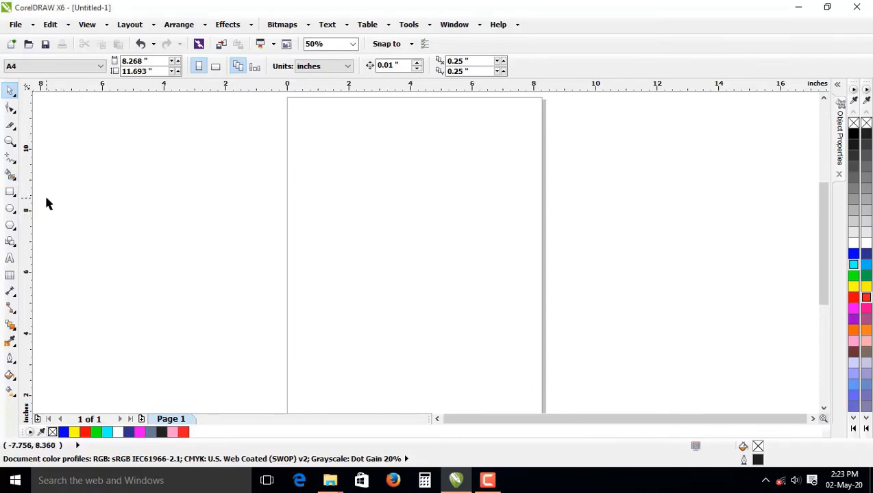
Step: Draw three overlapping circles in a row: a middle one, a large one about 6.8 inches across and a small one about 3.5 inches across
{"action": "left_click", "coordinate": [9, 208]}
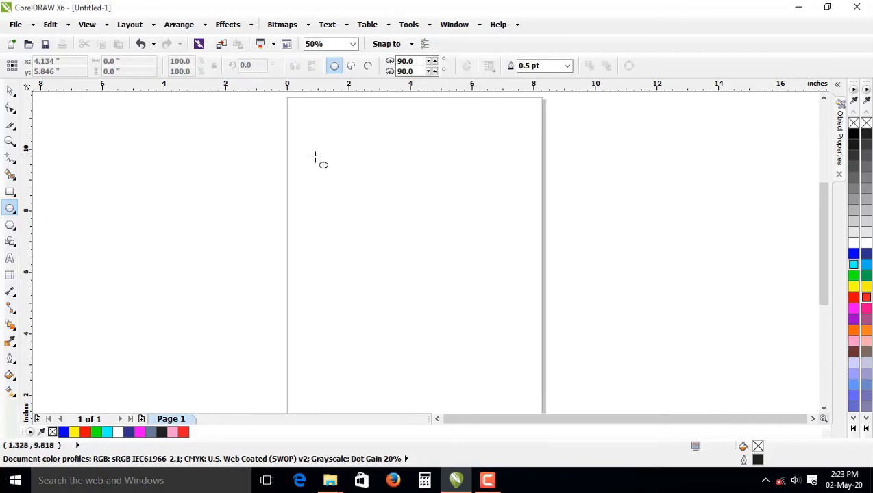
{"action": "left_click_drag", "start_coordinate": [299, 162], "coordinate": [414, 286]}
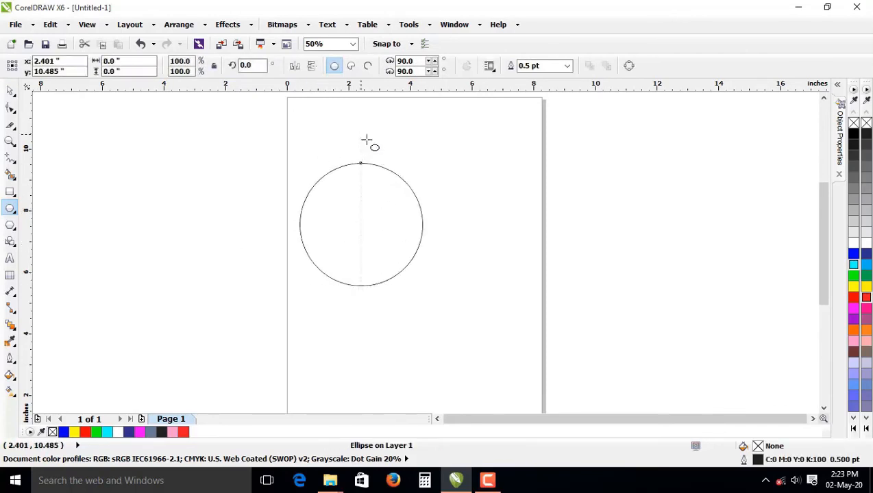
{"action": "left_click_drag", "start_coordinate": [361, 134], "coordinate": [570, 344]}
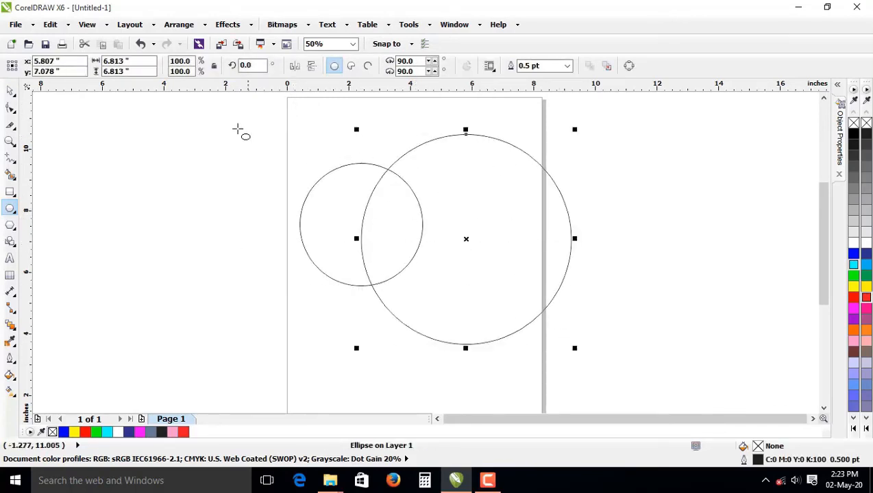
{"action": "left_click_drag", "start_coordinate": [217, 141], "coordinate": [272, 253]}
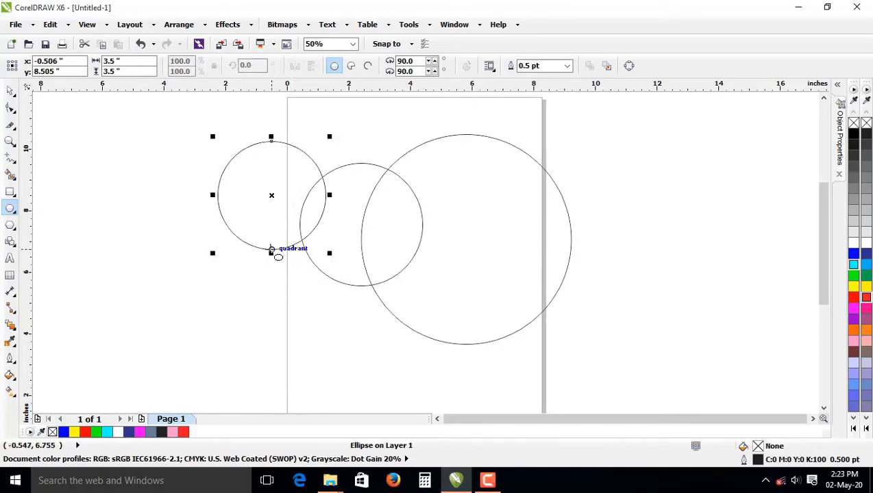
Step: Smart Fill the non-overlapping regions of the small, middle and large circles with the blue-grey colour C40 M20 Y0 K40
{"action": "left_click", "coordinate": [9, 175]}
{"action": "left_click", "coordinate": [34, 173]}
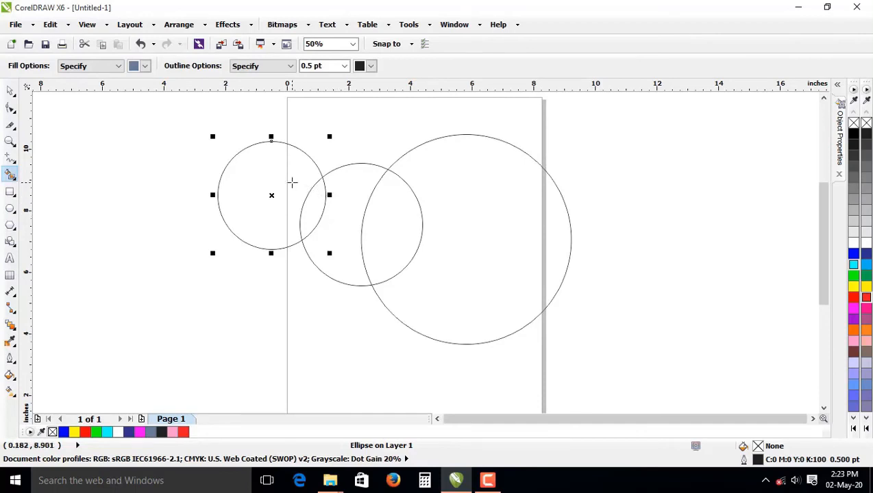
{"action": "left_click", "coordinate": [290, 185]}
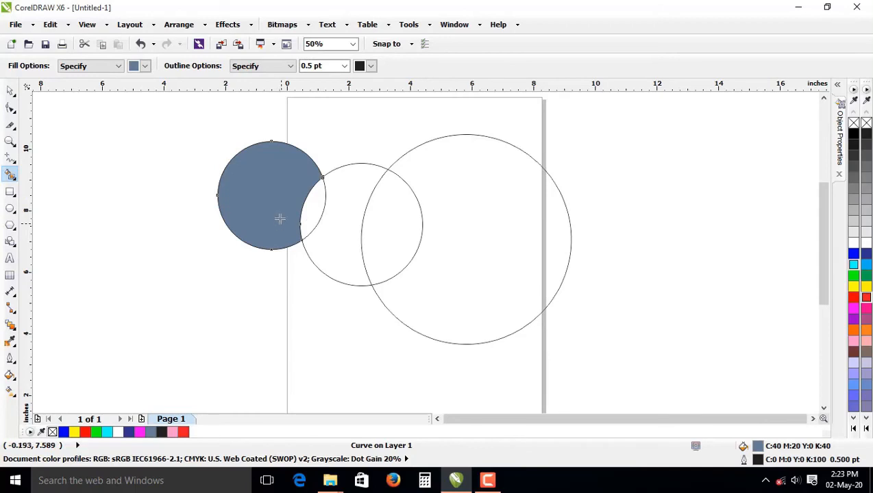
{"action": "left_click", "coordinate": [350, 216]}
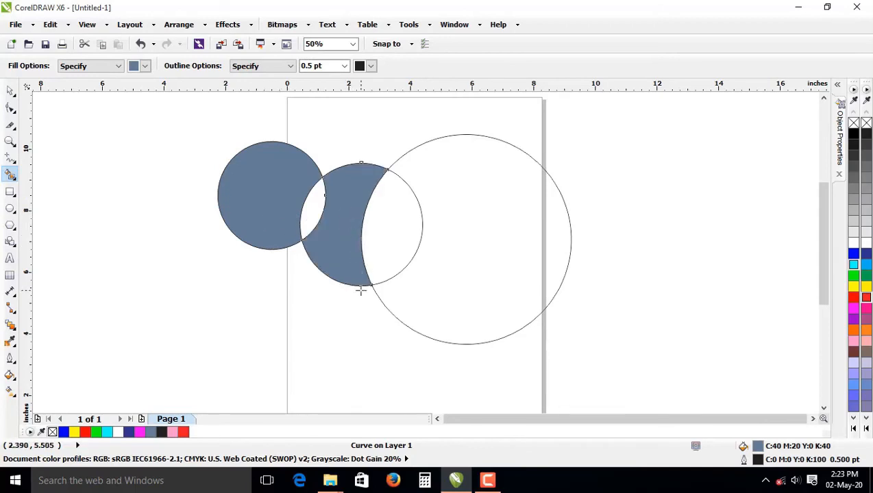
{"action": "left_click", "coordinate": [459, 227]}
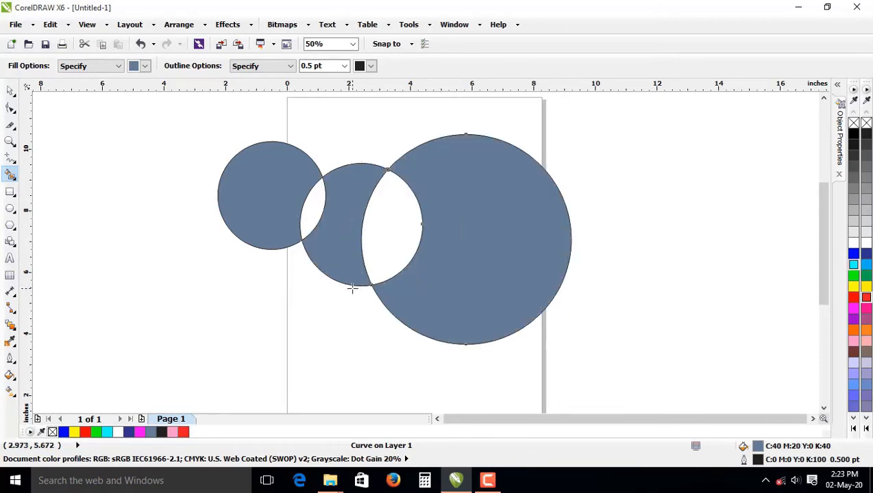
{"action": "scroll", "coordinate": [372, 223], "scroll_direction": "down", "scroll_amount": 1}
{"action": "scroll", "coordinate": [379, 218], "scroll_direction": "up", "scroll_amount": 1}
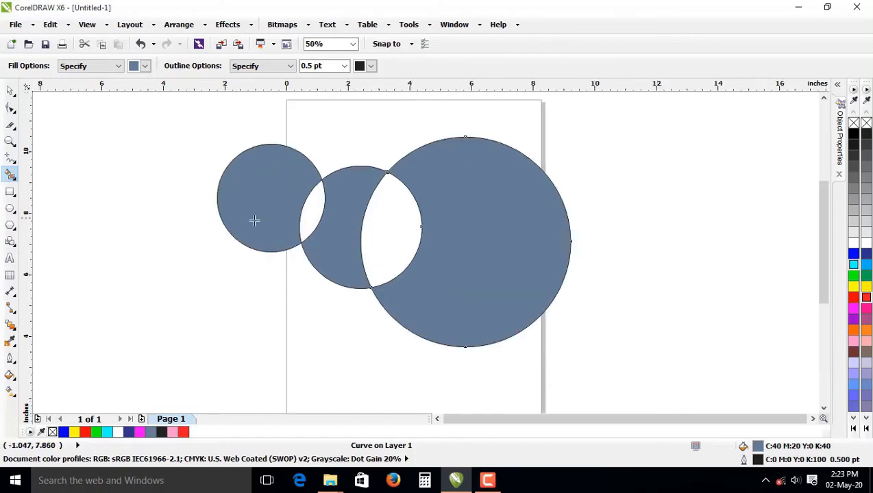
Step: Pull the large filled piece out beyond the page and move the middle filled piece below the small circle, leaving the circle outlines behind
{"action": "left_click", "coordinate": [11, 91]}
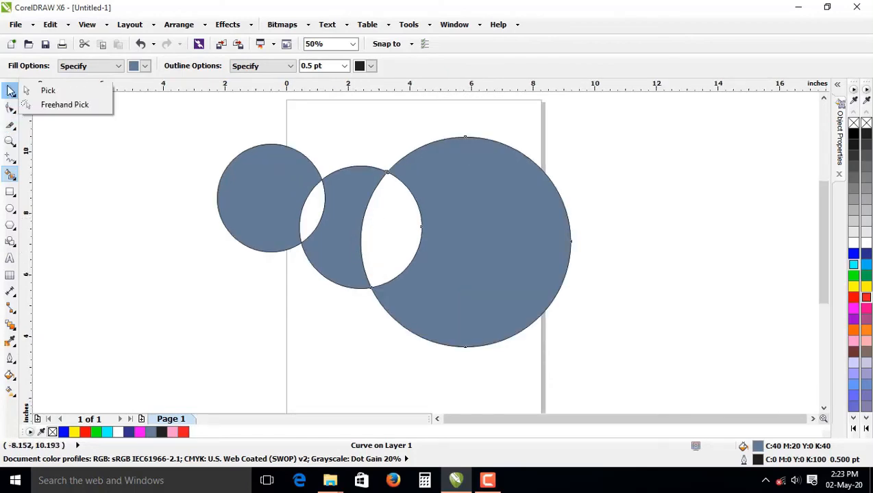
{"action": "left_click", "coordinate": [26, 90]}
{"action": "left_click_drag", "start_coordinate": [533, 255], "coordinate": [786, 262]}
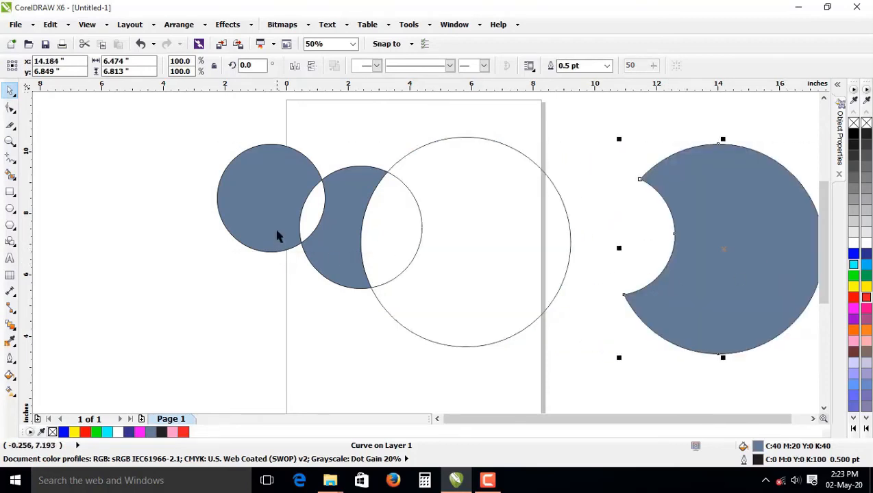
{"action": "left_click_drag", "start_coordinate": [346, 216], "coordinate": [231, 322]}
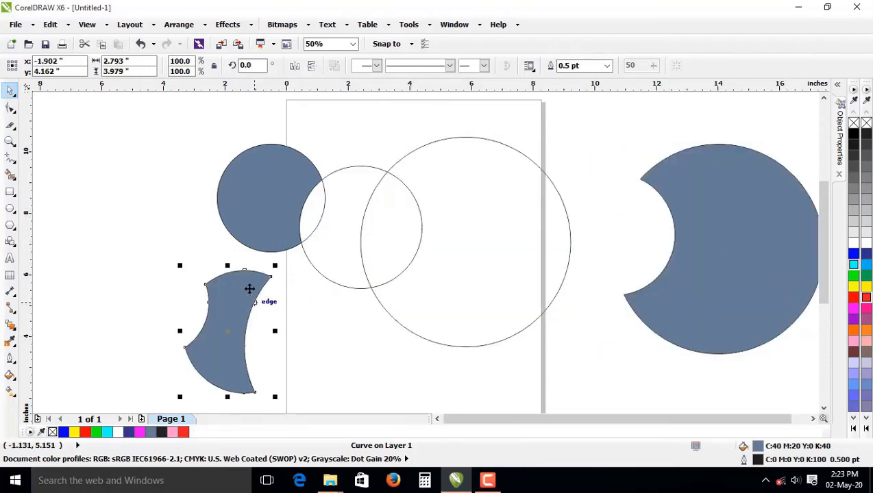
Step: Move the small circle's filled piece up and away from its outline, and recolour the large filled piece blue (#0000FF)
{"action": "left_click", "coordinate": [253, 213]}
{"action": "left_click_drag", "start_coordinate": [253, 213], "coordinate": [129, 159]}
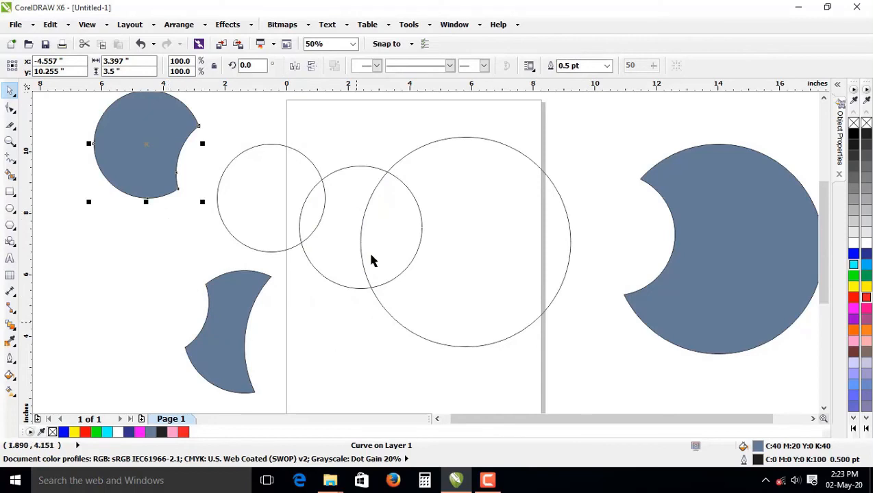
{"action": "left_click", "coordinate": [732, 221]}
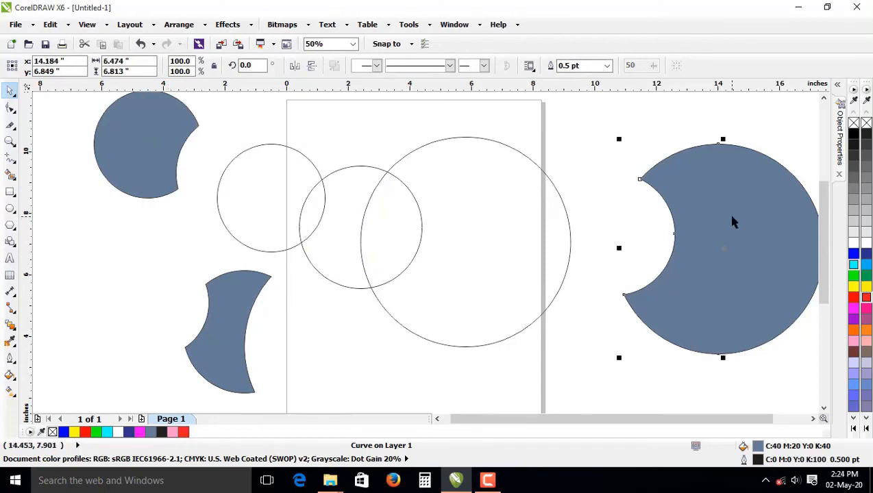
{"action": "left_click", "coordinate": [857, 298]}
{"action": "left_click", "coordinate": [852, 265]}
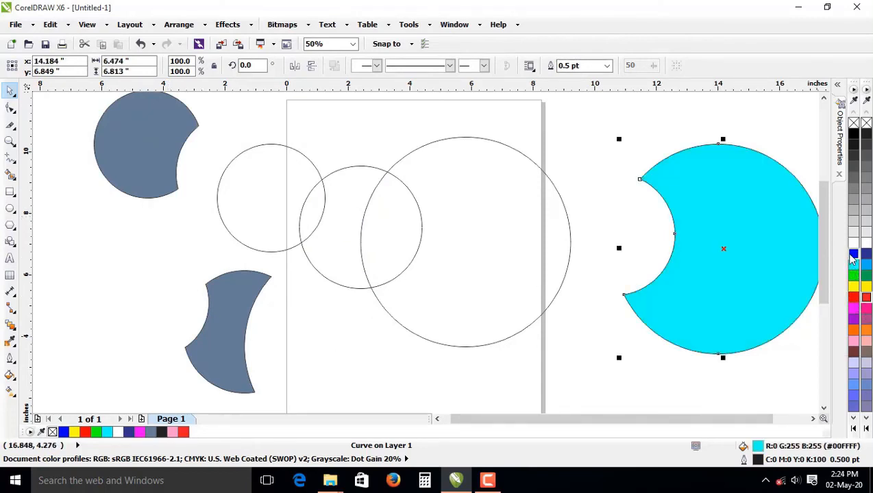
{"action": "left_click", "coordinate": [852, 254]}
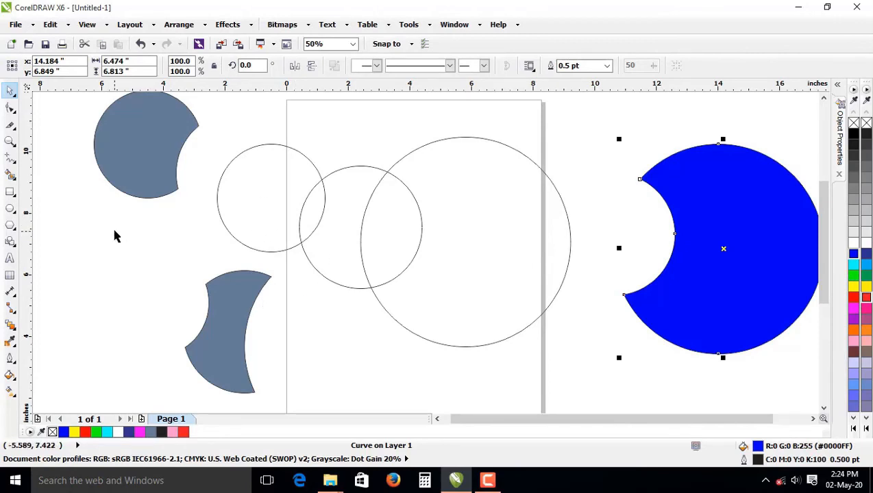
Step: Sketch an open, straight-sided U shape about 6.5 inches wide and 6 inches high above the page with Smart Drawing
{"action": "left_click", "coordinate": [10, 175]}
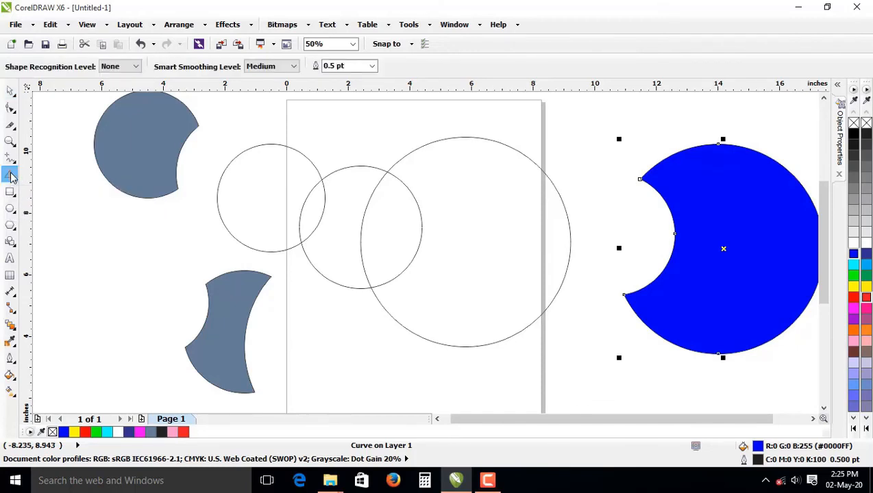
{"action": "left_click", "coordinate": [10, 175]}
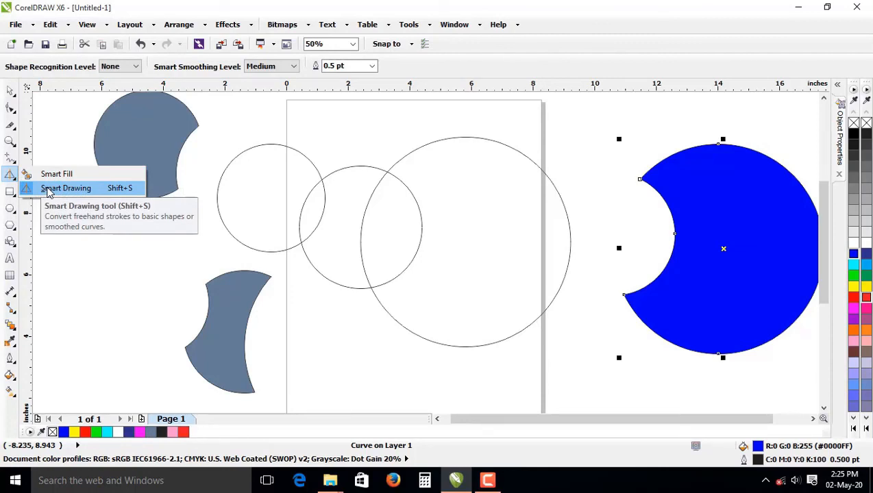
{"action": "scroll", "coordinate": [302, 230], "scroll_direction": "down", "scroll_amount": 2}
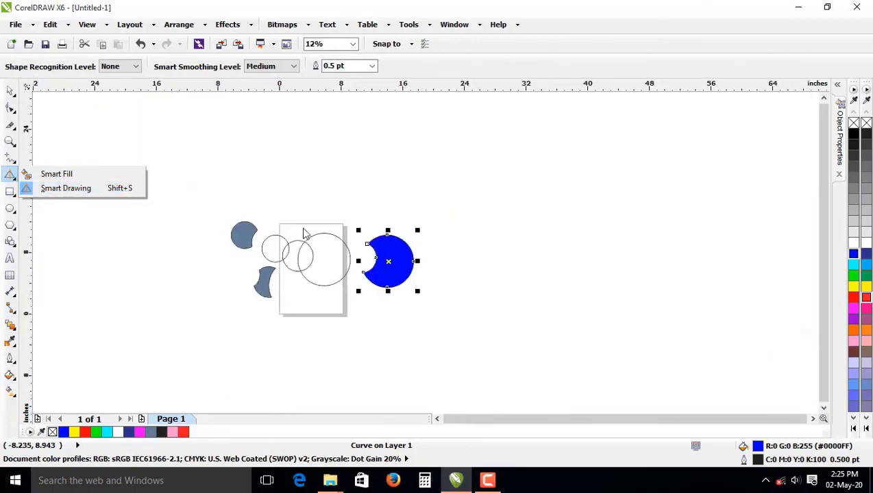
{"action": "scroll", "coordinate": [320, 202], "scroll_direction": "up", "scroll_amount": 1}
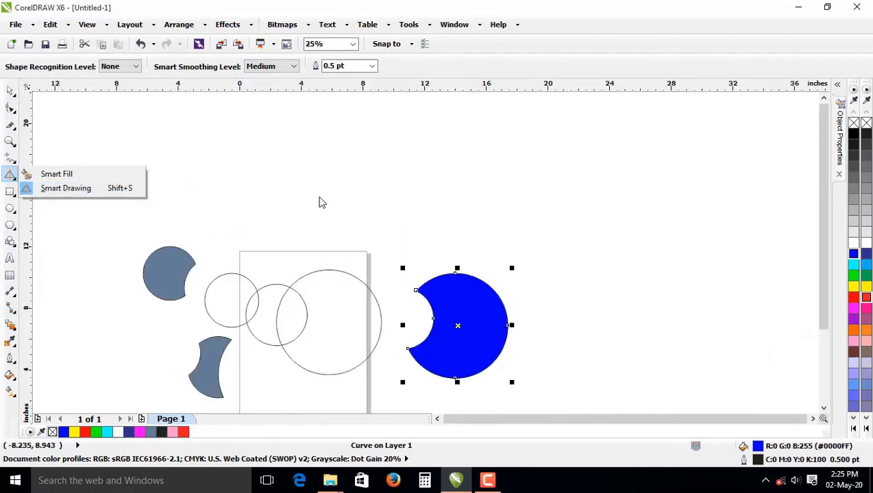
{"action": "left_click", "coordinate": [245, 140]}
{"action": "mouse_move", "coordinate": [237, 134]}
{"action": "left_mouse_down"}
{"action": "mouse_move", "coordinate": [246, 196]}
{"action": "mouse_move", "coordinate": [346, 211]}
{"action": "mouse_move", "coordinate": [334, 113]}
{"action": "left_mouse_up"}
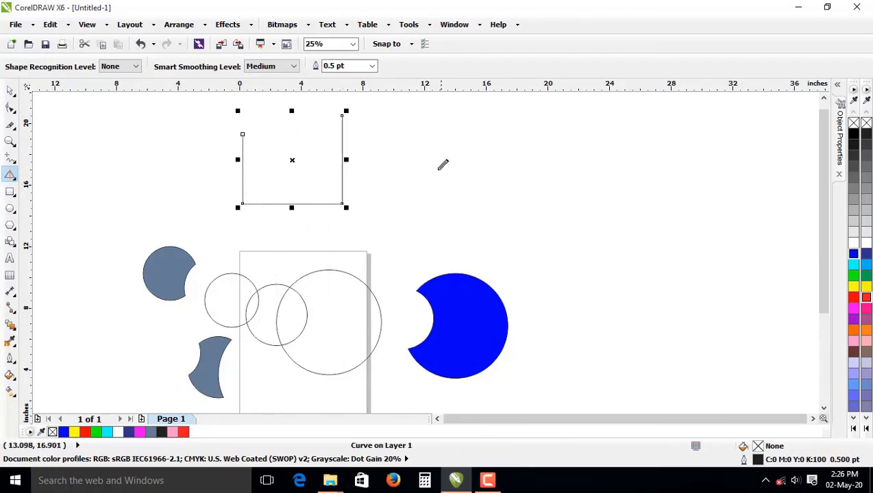
Step: Sketch two more Smart Drawing strokes beyond the page: a stepped line about 17 inches wide and a zigzag about 13 inches wide below it
{"action": "mouse_move", "coordinate": [447, 203]}
{"action": "left_mouse_down"}
{"action": "mouse_move", "coordinate": [477, 203]}
{"action": "mouse_move", "coordinate": [460, 111]}
{"action": "mouse_move", "coordinate": [530, 122]}
{"action": "mouse_move", "coordinate": [575, 222]}
{"action": "mouse_move", "coordinate": [711, 230]}
{"action": "left_mouse_up"}
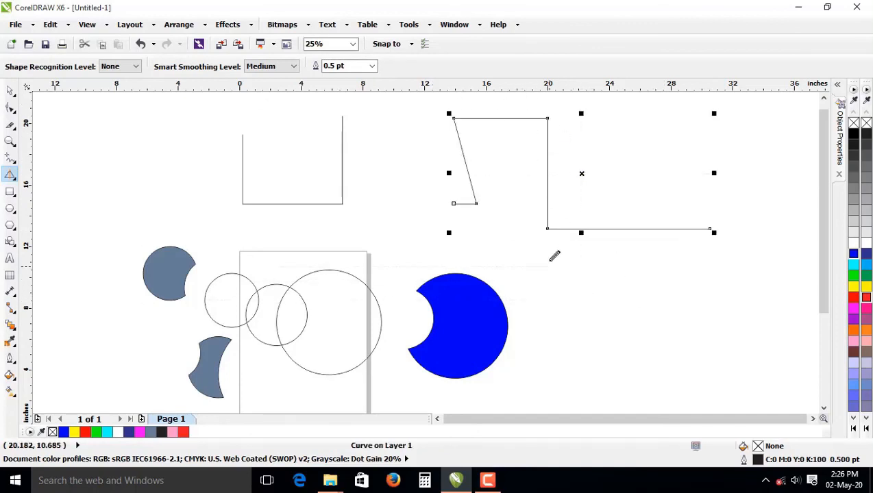
{"action": "mouse_move", "coordinate": [549, 262]}
{"action": "left_mouse_down"}
{"action": "mouse_move", "coordinate": [589, 375]}
{"action": "mouse_move", "coordinate": [640, 377]}
{"action": "mouse_move", "coordinate": [682, 274]}
{"action": "mouse_move", "coordinate": [703, 288]}
{"action": "mouse_move", "coordinate": [746, 359]}
{"action": "left_mouse_up"}
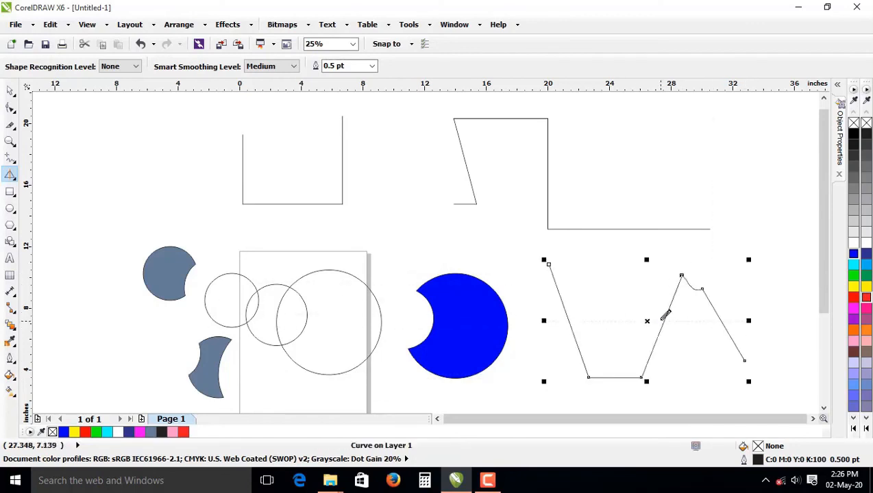
{"action": "left_click", "coordinate": [14, 178]}
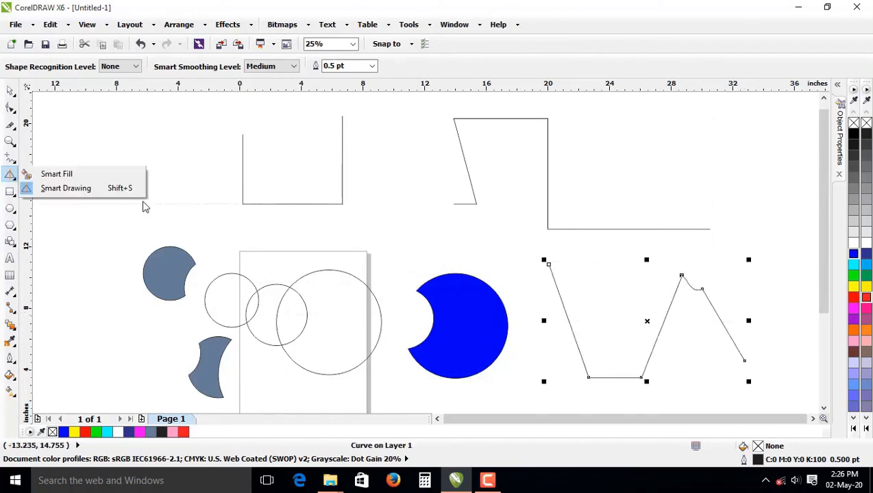
{"action": "left_click", "coordinate": [82, 195]}
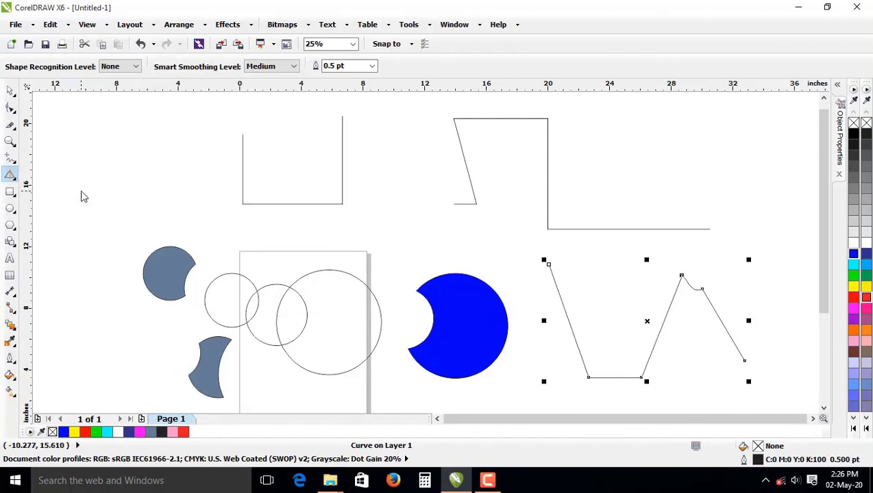